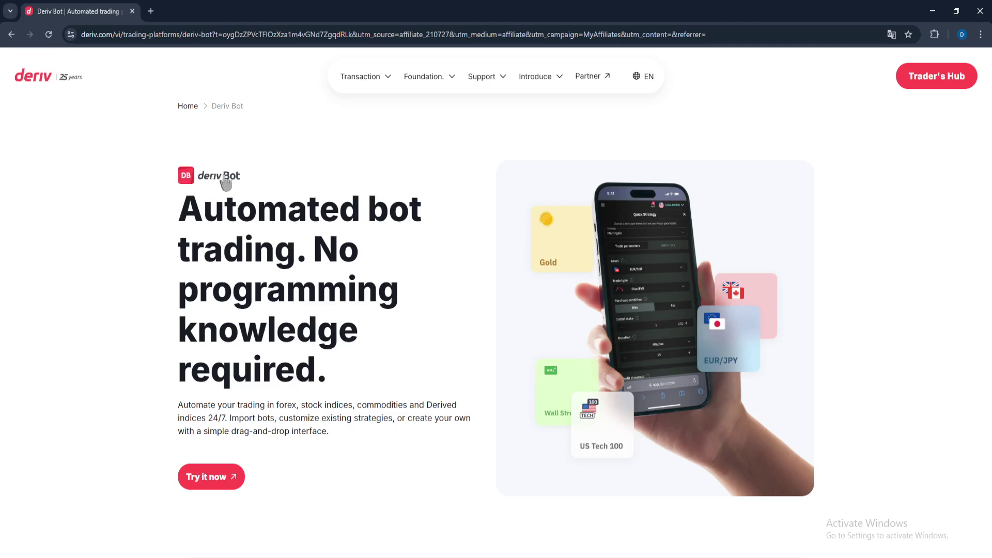
# Launch Deriv Bot from the Deriv landing page and bring up its dashboard
pyautogui.click(220, 486)
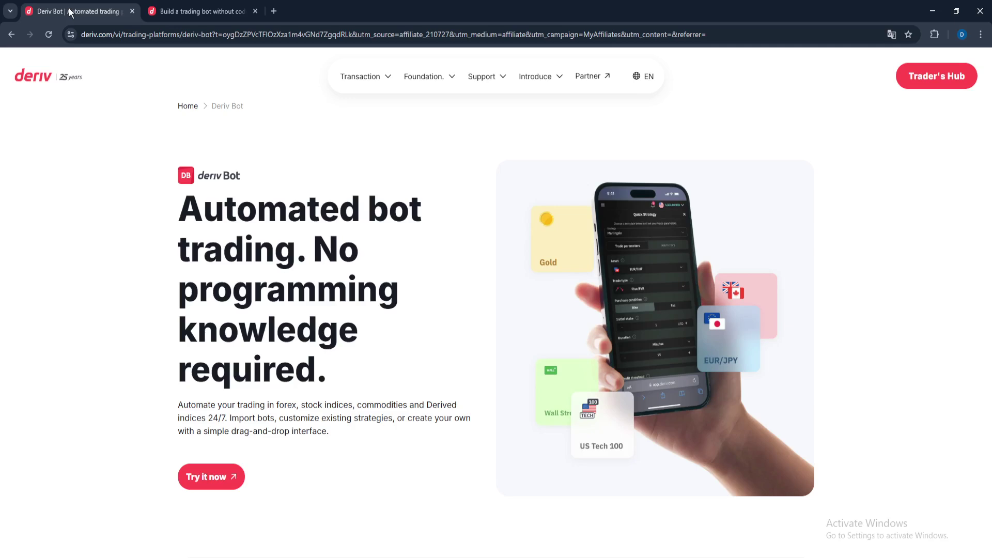
pyautogui.click(187, 12)
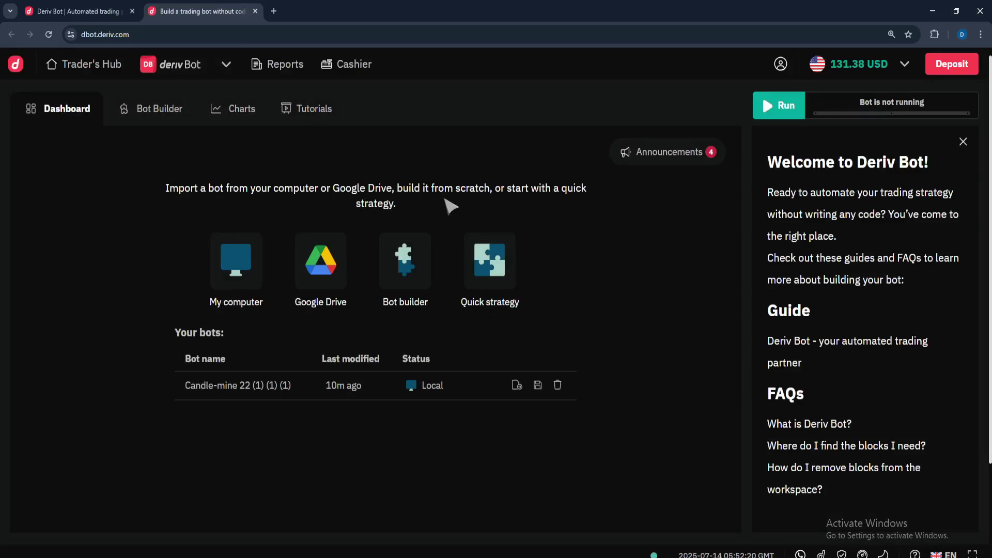
pyautogui.click(84, 5)
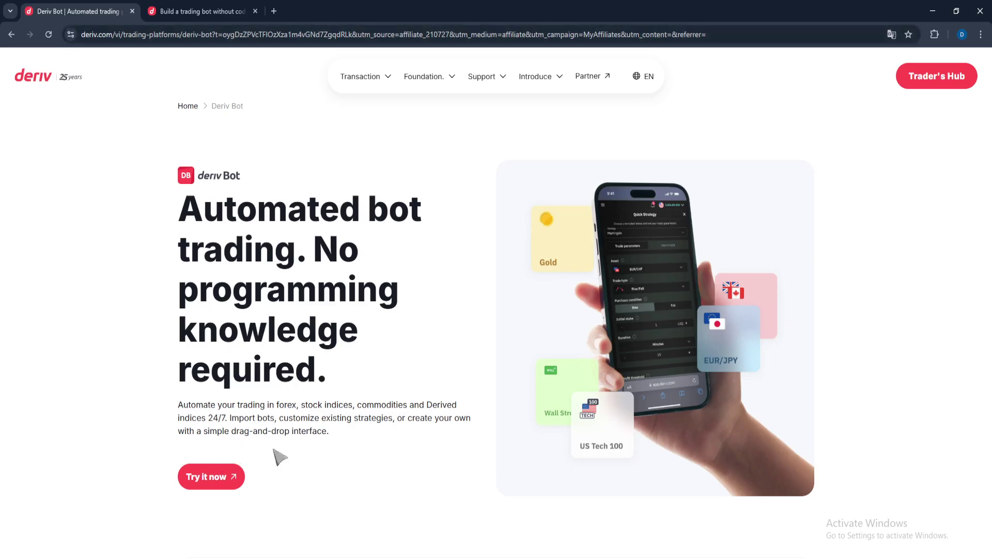
pyautogui.click(212, 486)
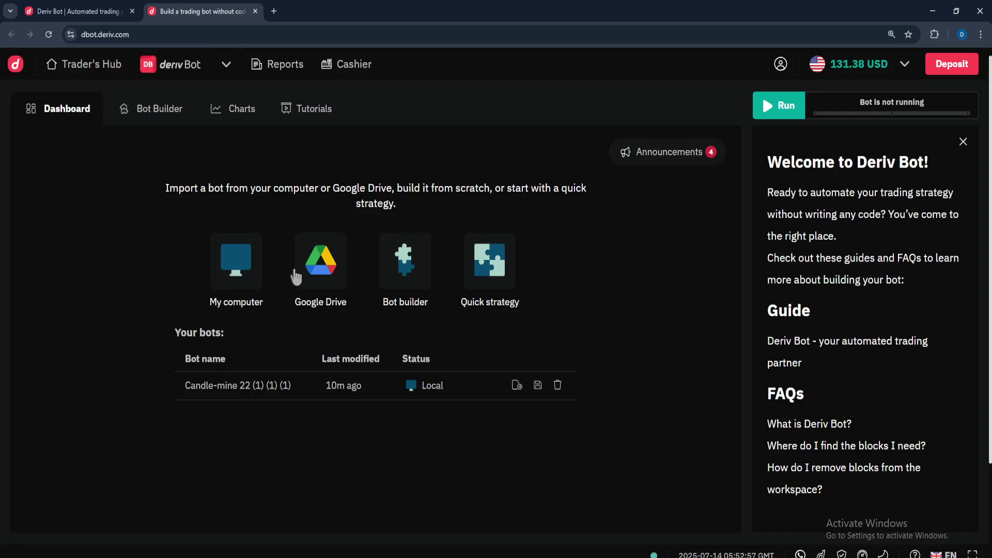
# Look at the loaded bot's blocks in Bot Builder, returning to the Deriv landing page
pyautogui.click(92, 6)
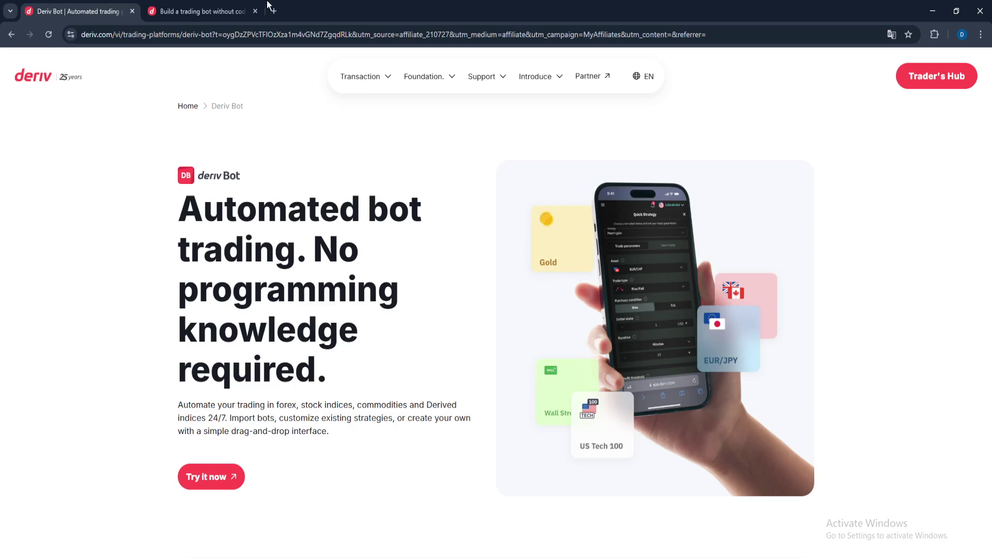
pyautogui.click(195, 8)
pyautogui.click(158, 116)
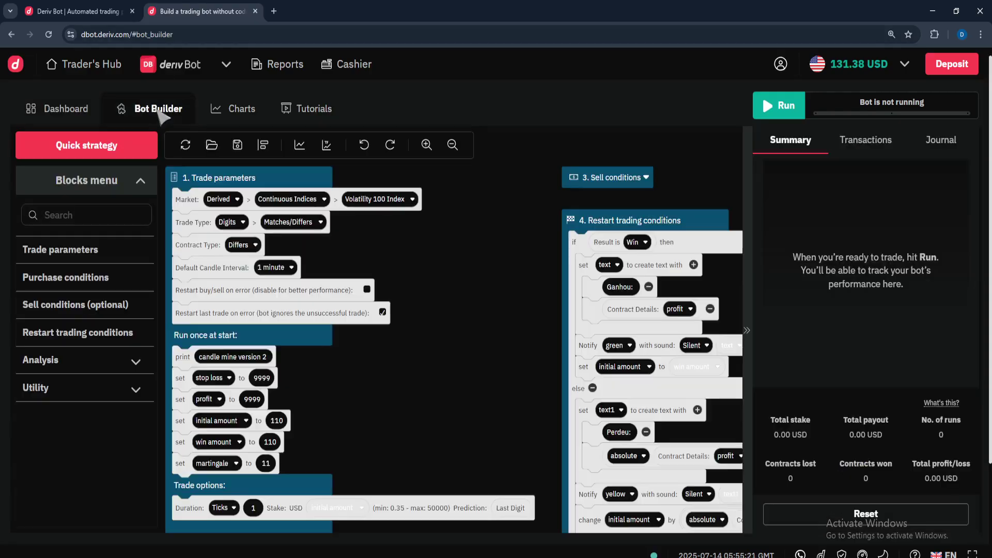
pyautogui.click(139, 5)
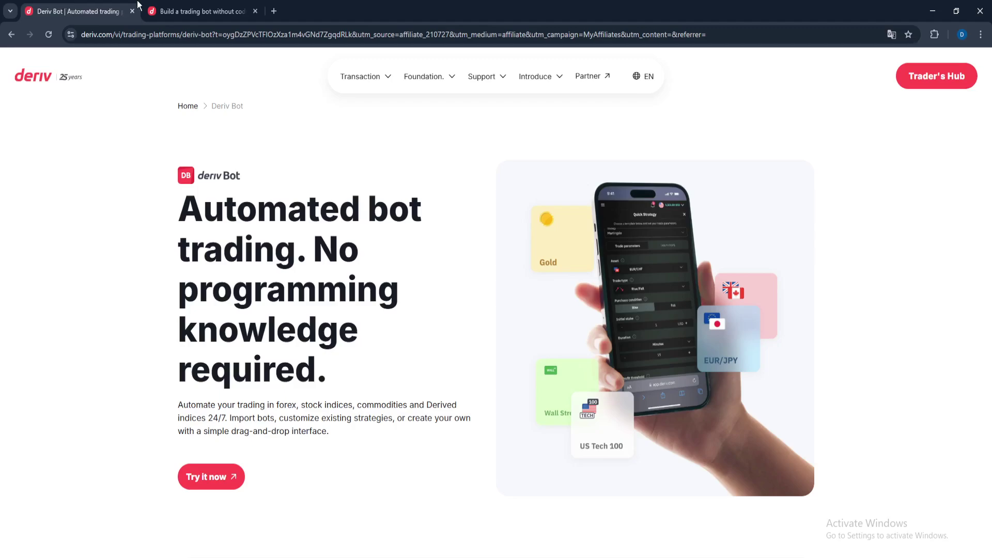
# Examine the dashboard's Bot builder and Quick strategy options, closing the strategy templates without choosing one
pyautogui.click(217, 8)
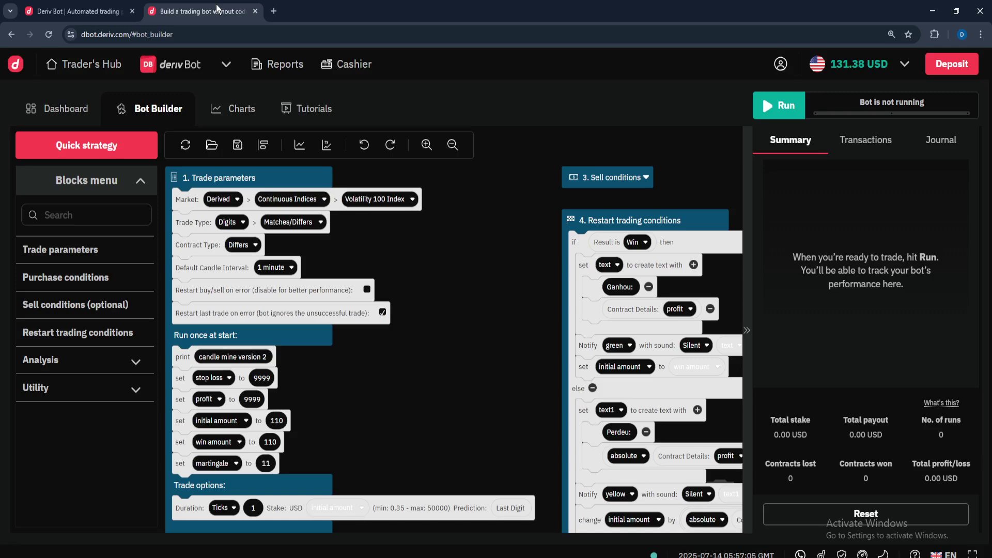
pyautogui.click(38, 116)
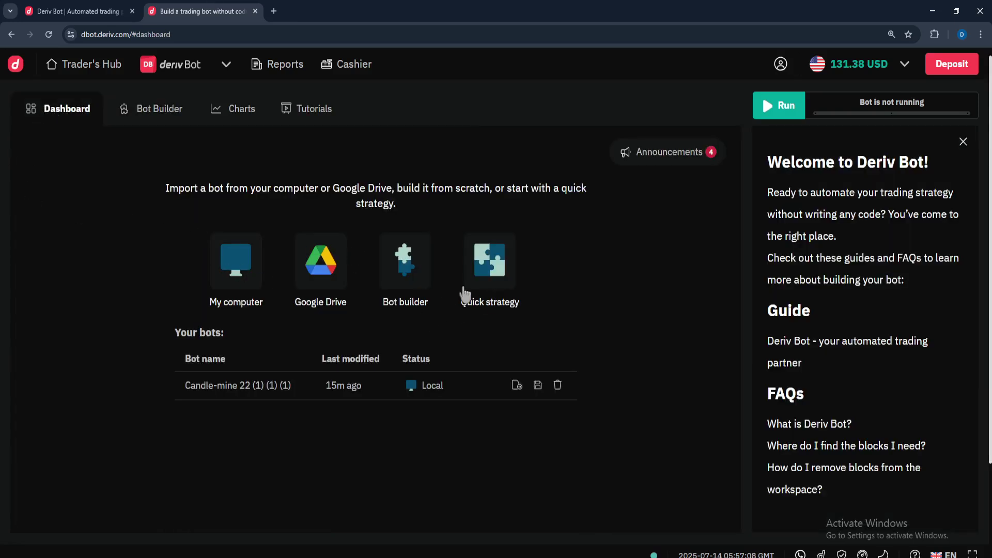
pyautogui.click(413, 281)
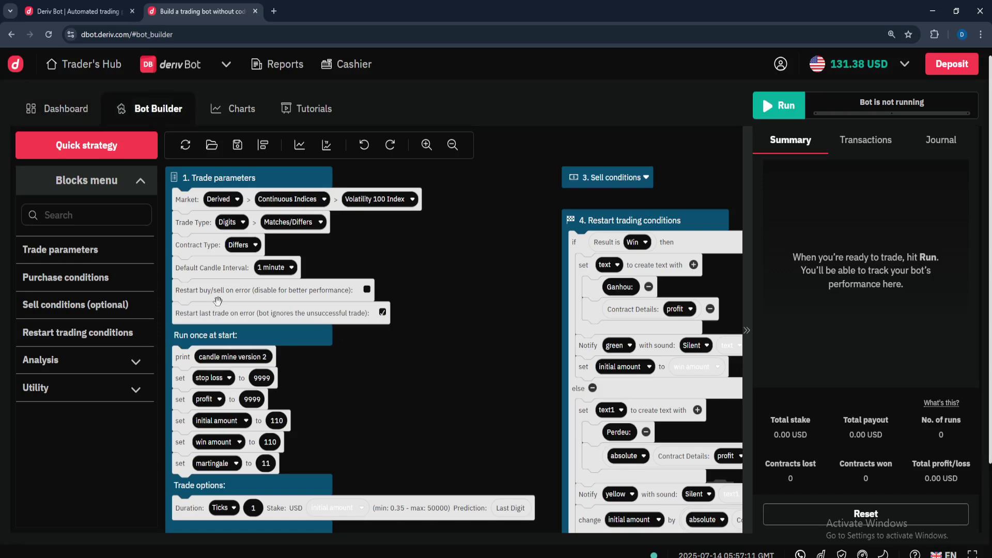
pyautogui.click(39, 108)
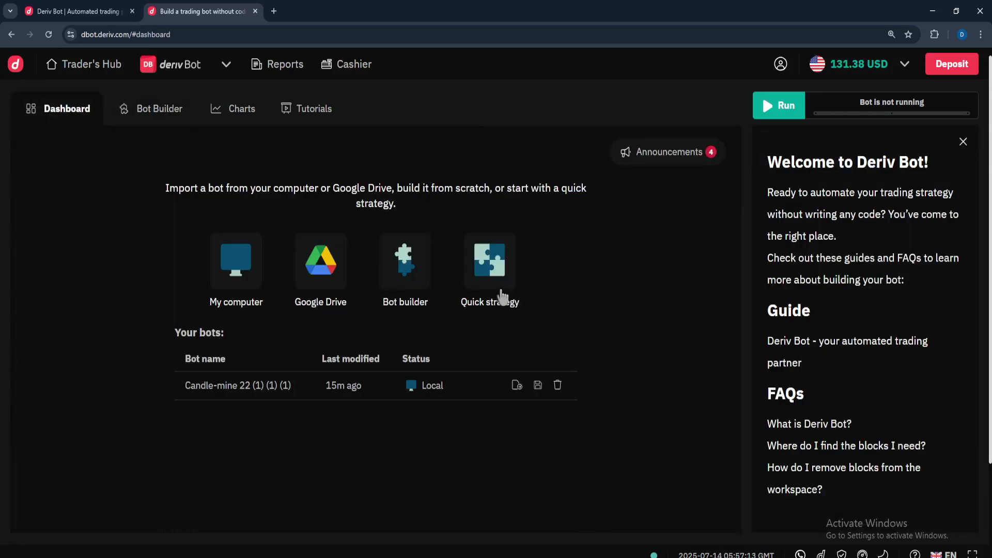
pyautogui.click(488, 258)
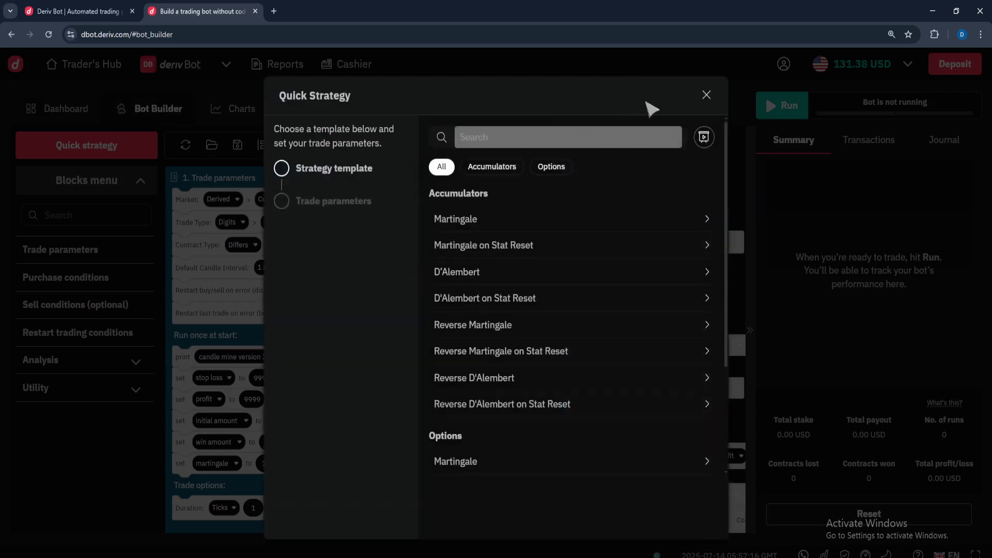
pyautogui.click(704, 97)
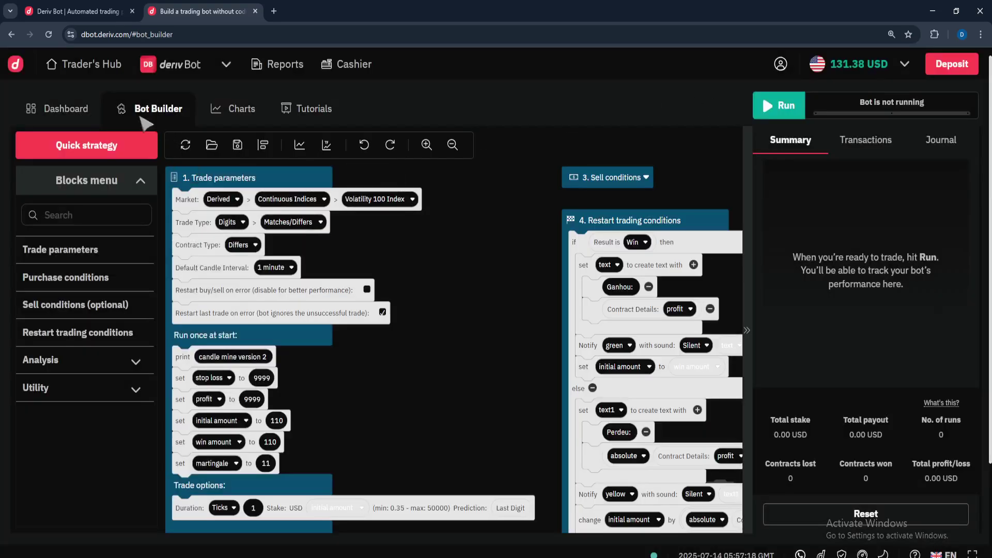
pyautogui.click(61, 116)
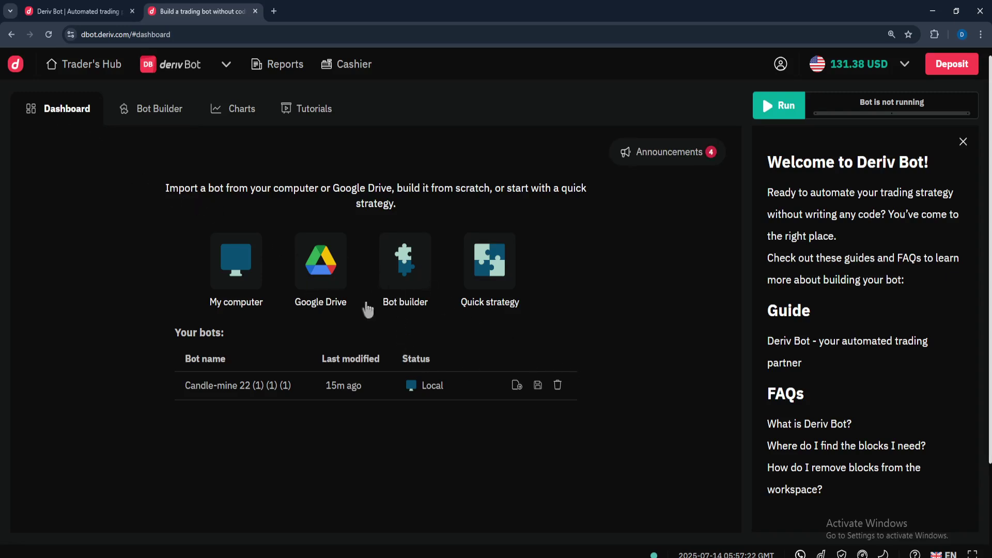
# Delete the saved Candle-mine 22 bot from the dashboard and open the bot builder
pyautogui.click(558, 385)
pyautogui.click(584, 337)
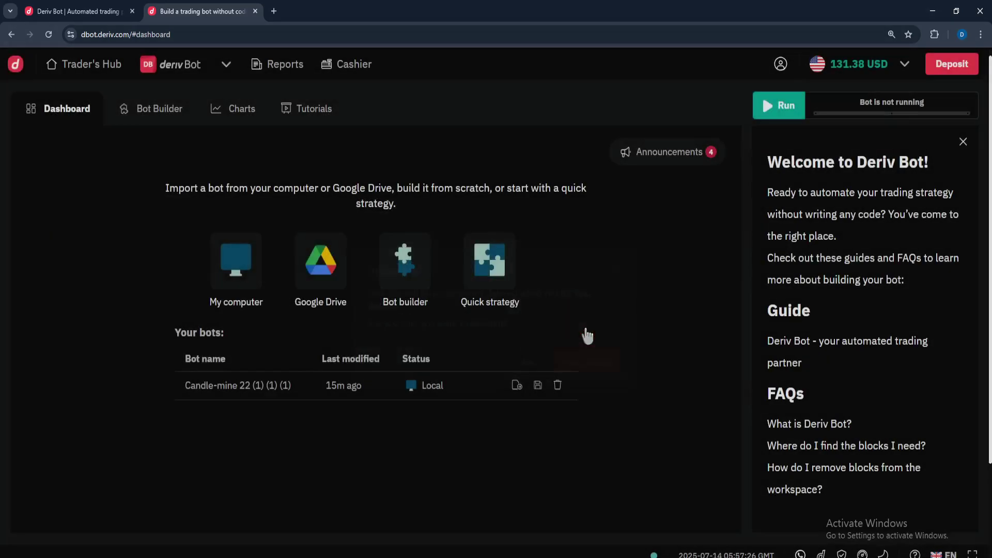
pyautogui.click(409, 328)
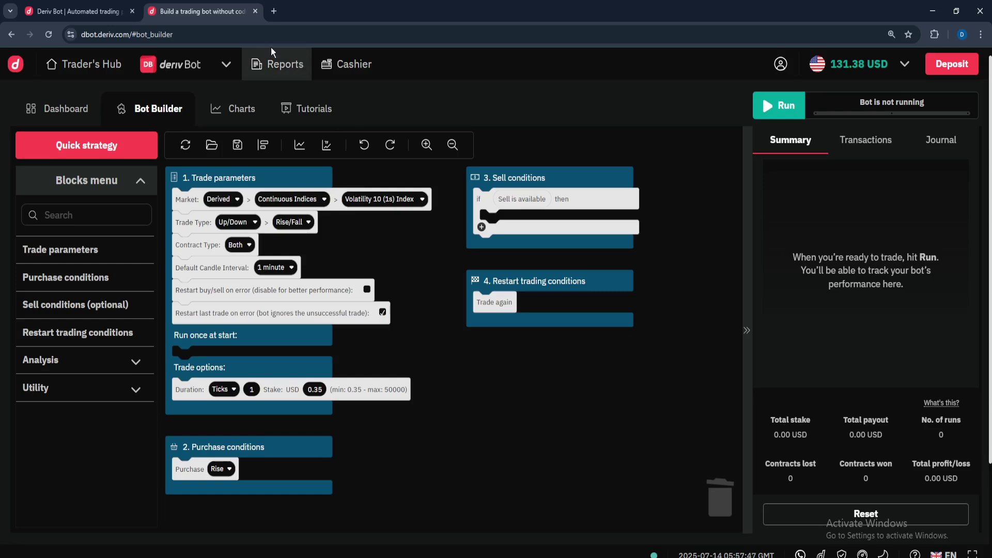
# Add an empty Purchase conditions block and an empty Sell conditions block to the workspace, replacing the existing ones
pyautogui.click(74, 282)
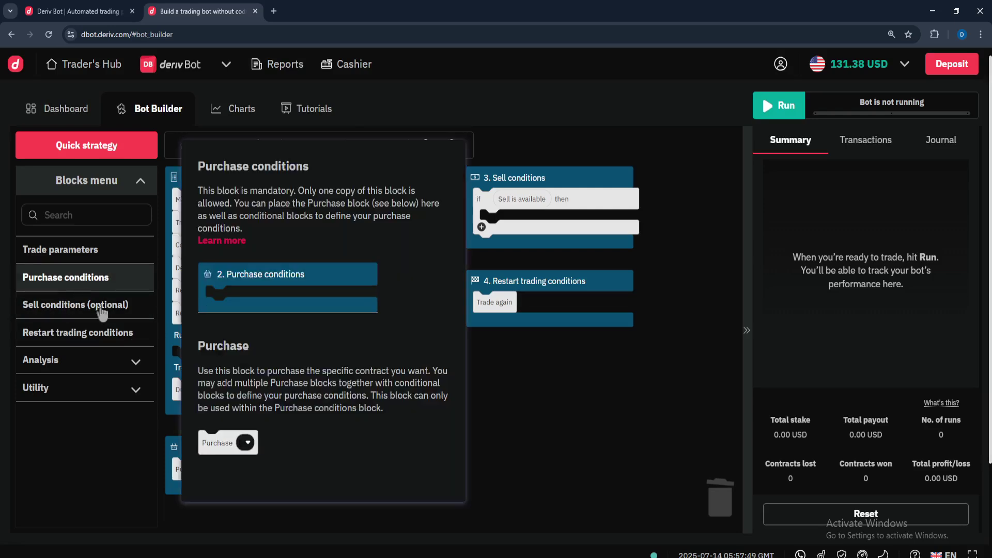
pyautogui.moveTo(261, 276); pyautogui.dragTo(513, 394)
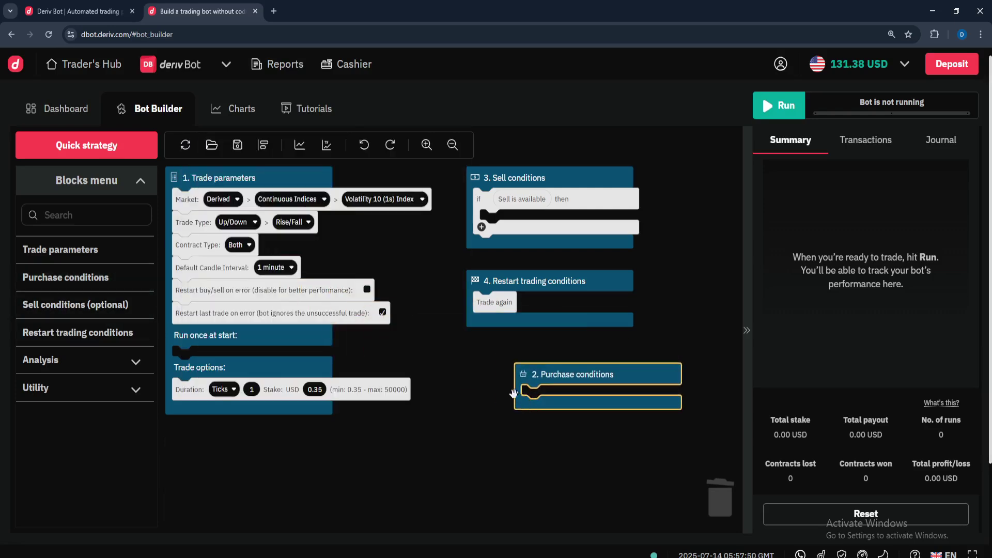
pyautogui.click(80, 309)
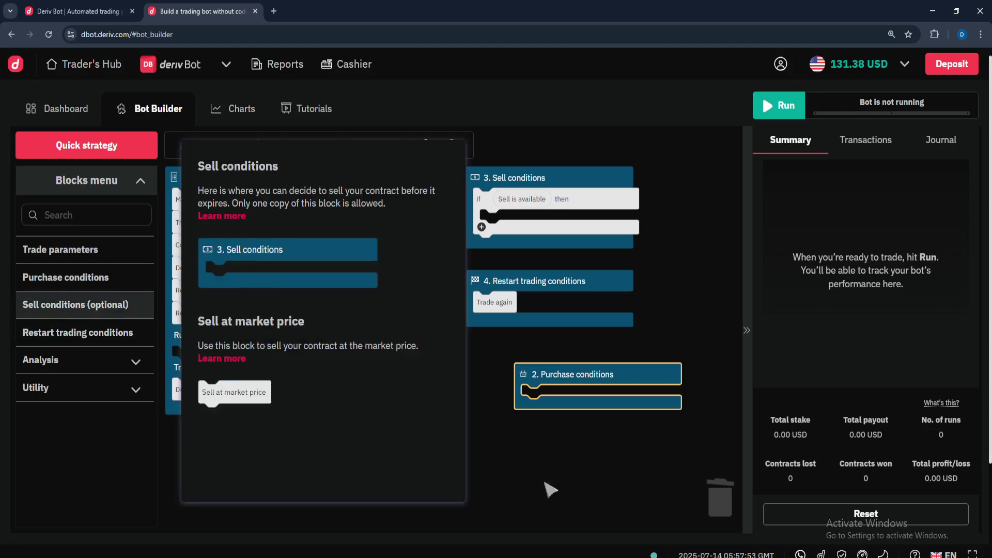
pyautogui.click(436, 411)
pyautogui.click(40, 281)
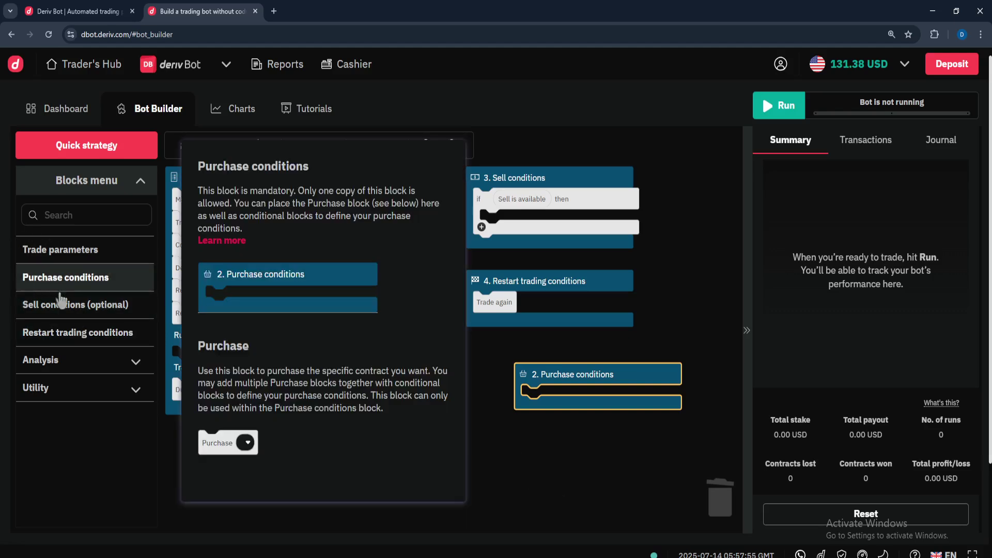
pyautogui.click(62, 304)
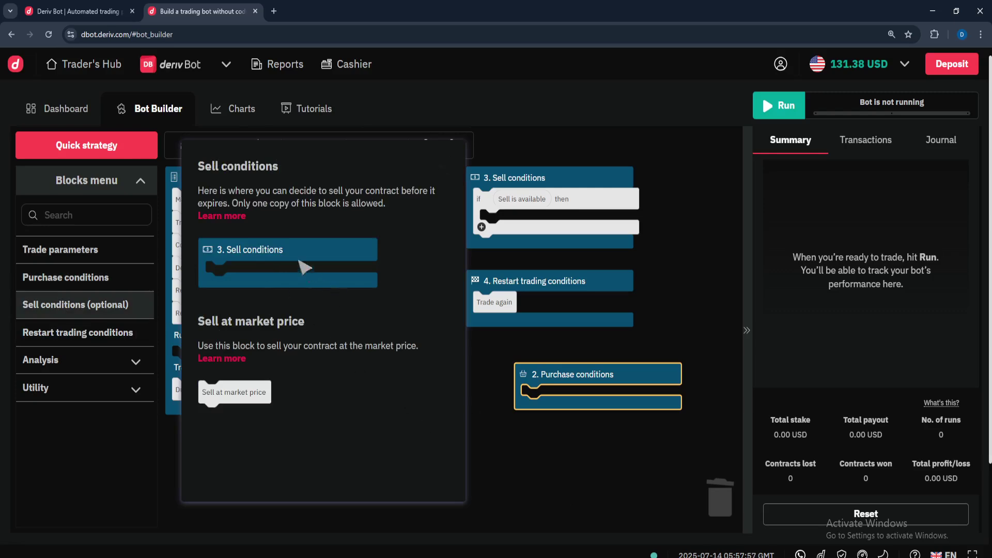
pyautogui.click(303, 264)
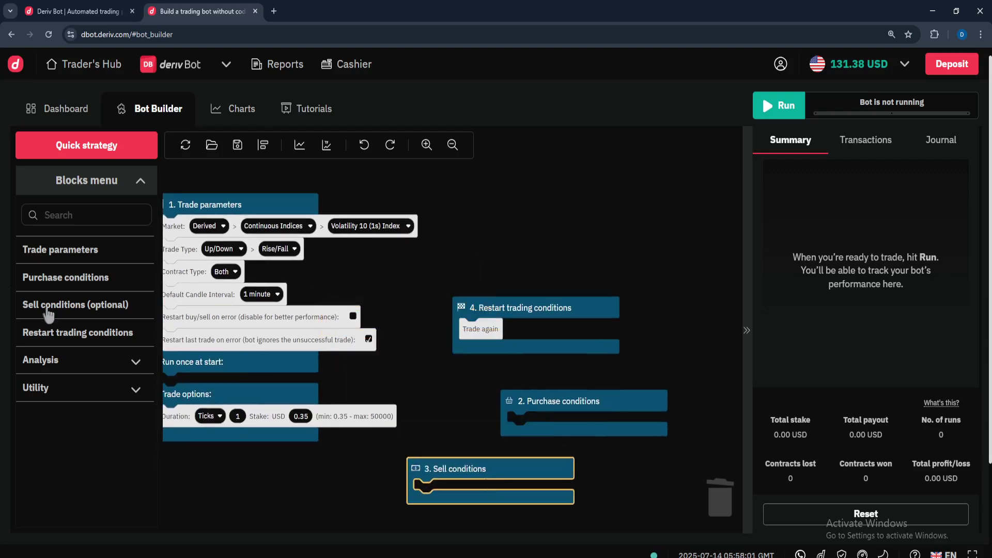
# Replace the Restart trading conditions block with an empty one placed above the Purchase conditions block
pyautogui.click(23, 333)
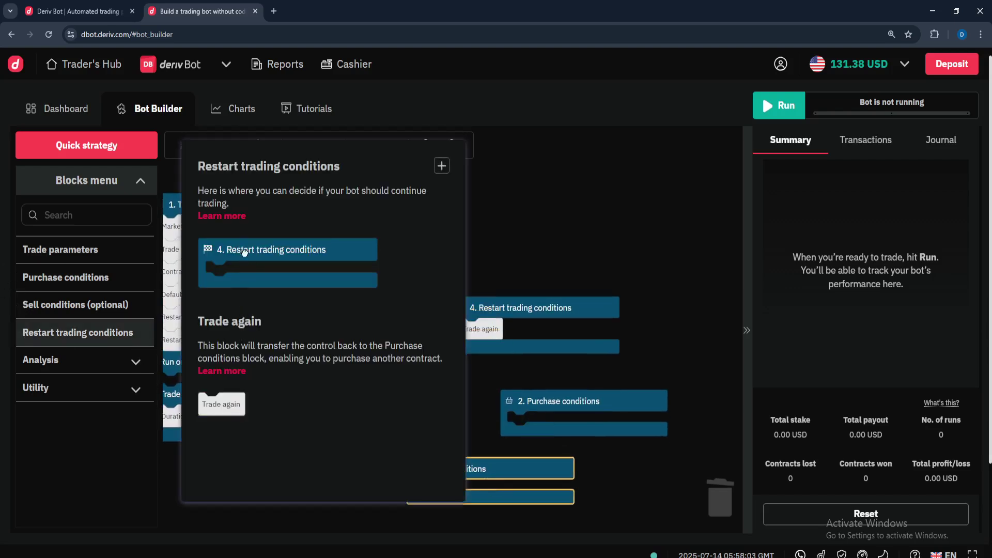
pyautogui.click(238, 273)
pyautogui.click(64, 343)
pyautogui.moveTo(243, 250); pyautogui.dragTo(465, 315)
# Add a Simple Moving Average indicator block to the workspace over the Restart trading conditions block
pyautogui.click(72, 358)
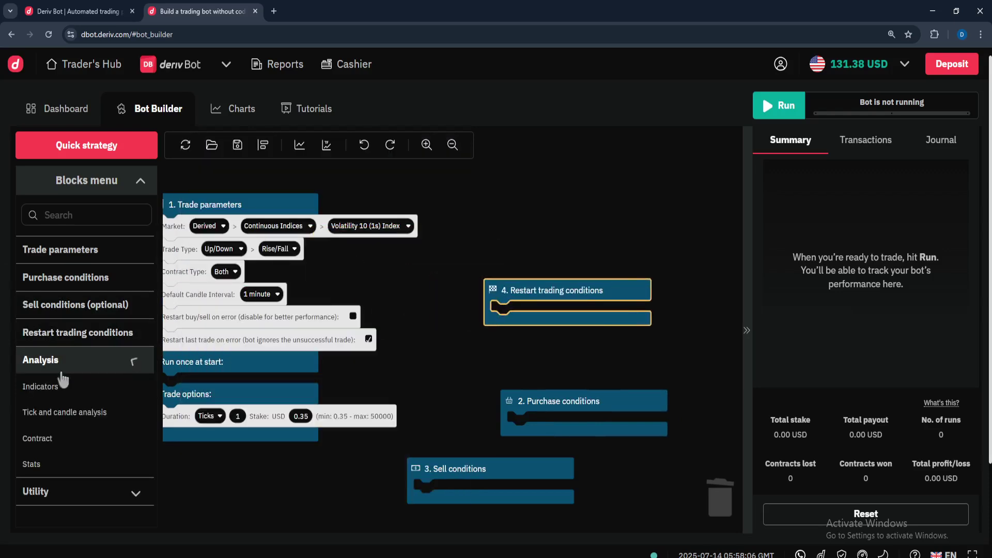
pyautogui.click(47, 388)
pyautogui.moveTo(237, 372); pyautogui.dragTo(471, 275)
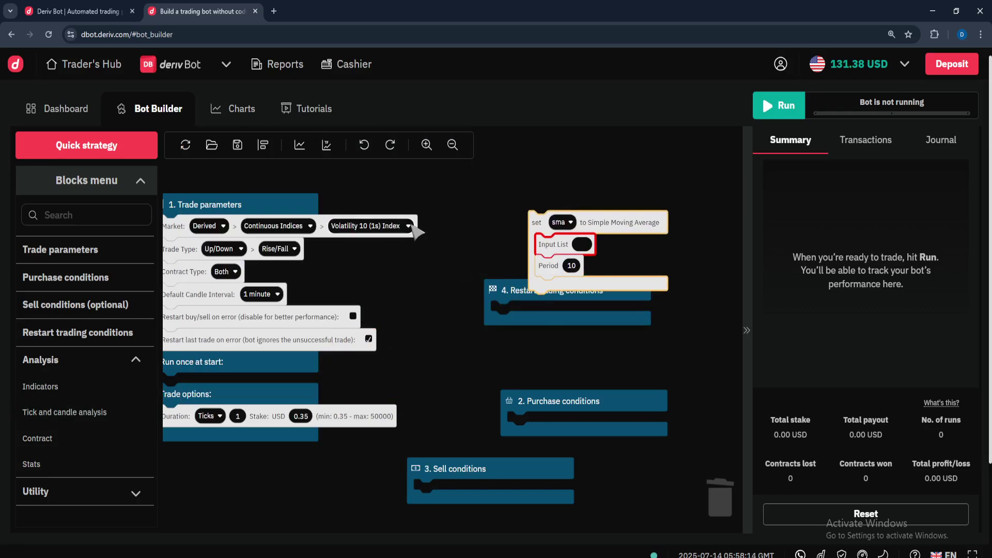
# Go back to the Deriv Bot dashboard and briefly revisit the Deriv landing page
pyautogui.click(68, 115)
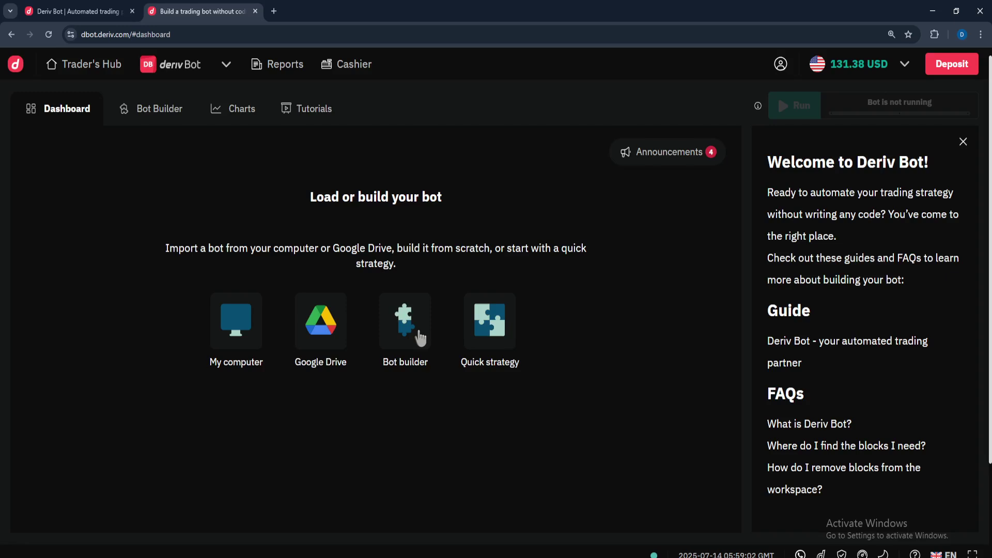
pyautogui.click(41, 6)
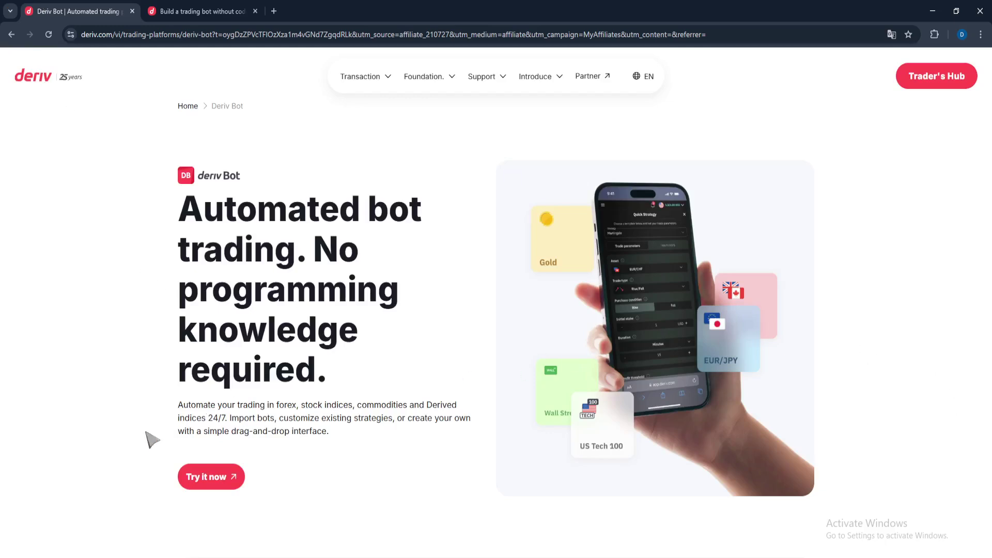
pyautogui.click(219, 7)
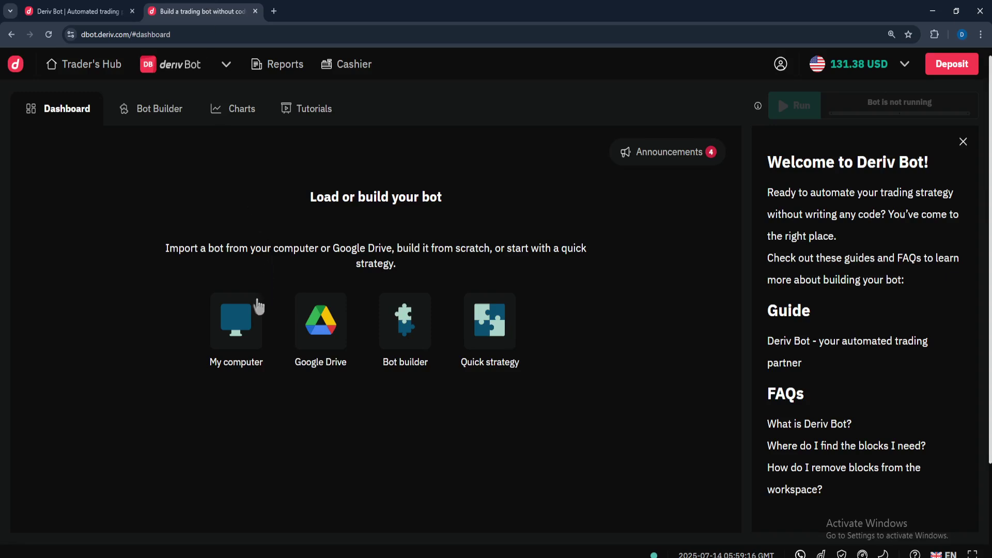
# Import the local strategy file $DollarprinterbotOrignal$ (1) from Downloads and load it into the bot builder
pyautogui.click(241, 321)
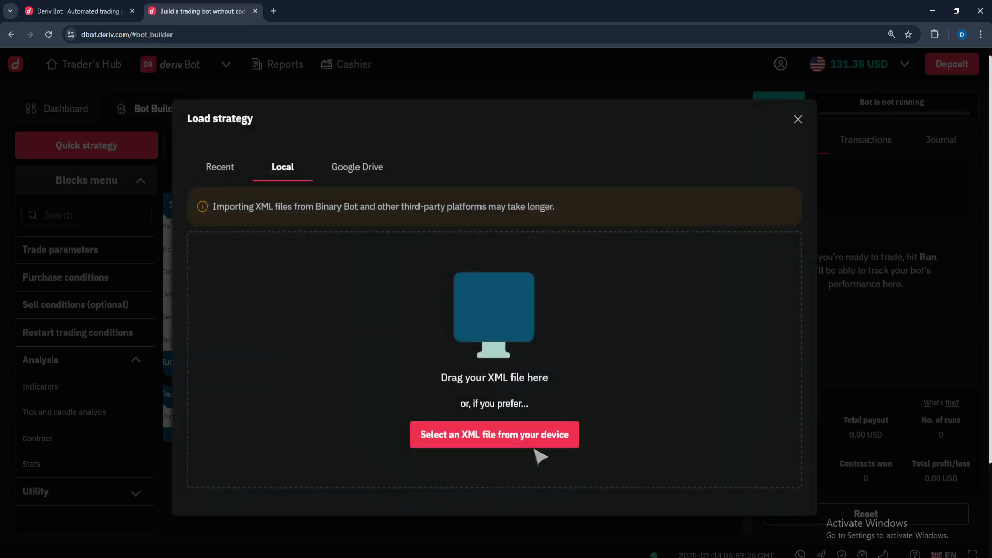
pyautogui.click(480, 436)
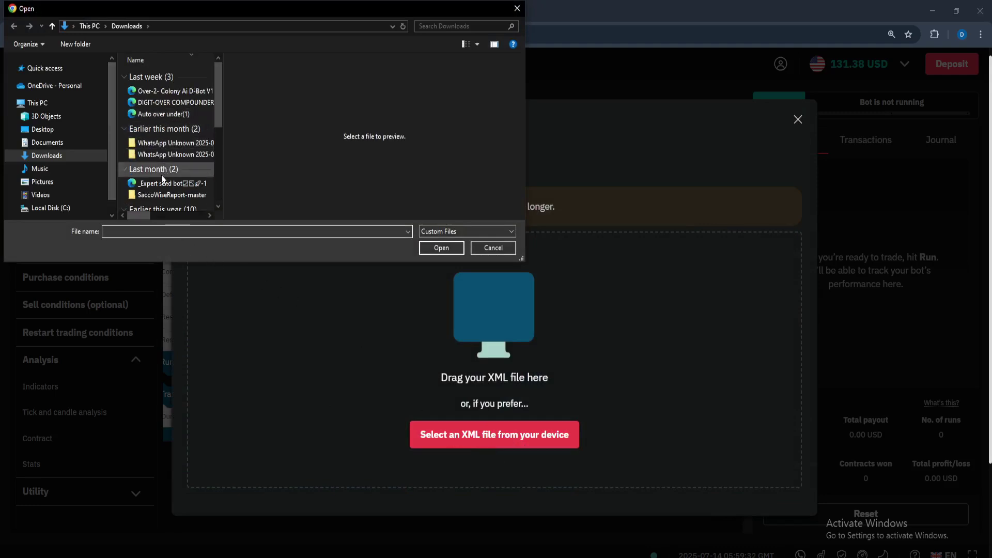
pyautogui.scroll(-3, 160, 142)
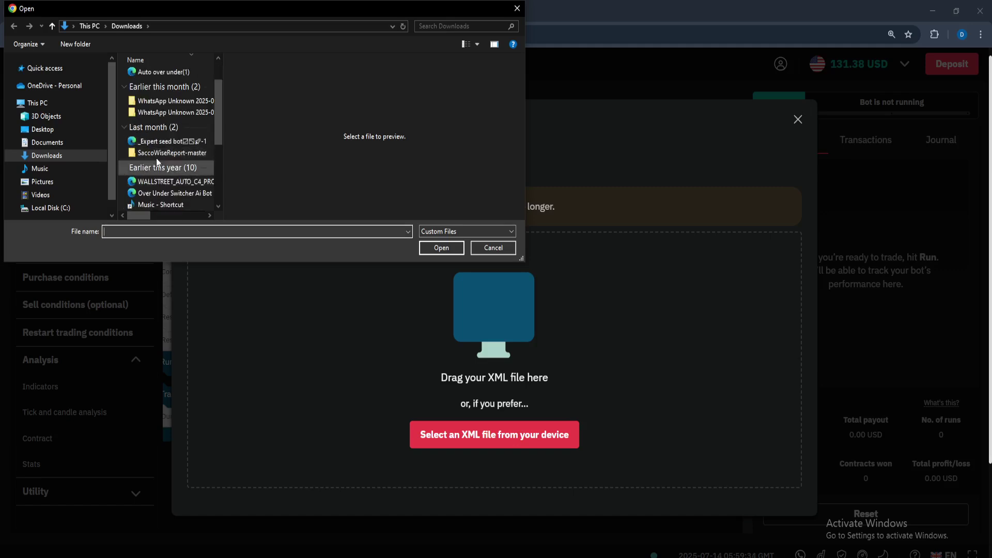
pyautogui.scroll(-2, 151, 153)
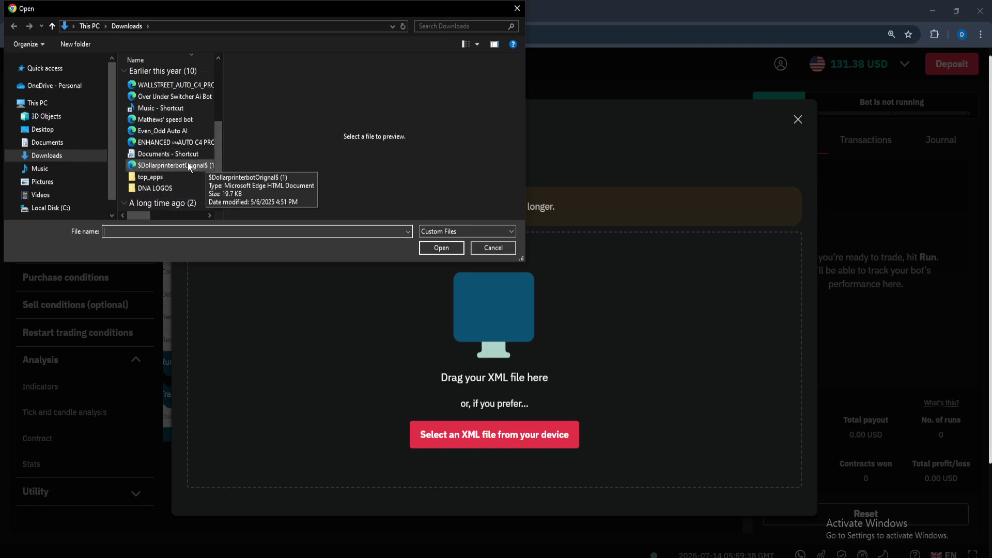
pyautogui.click(188, 165)
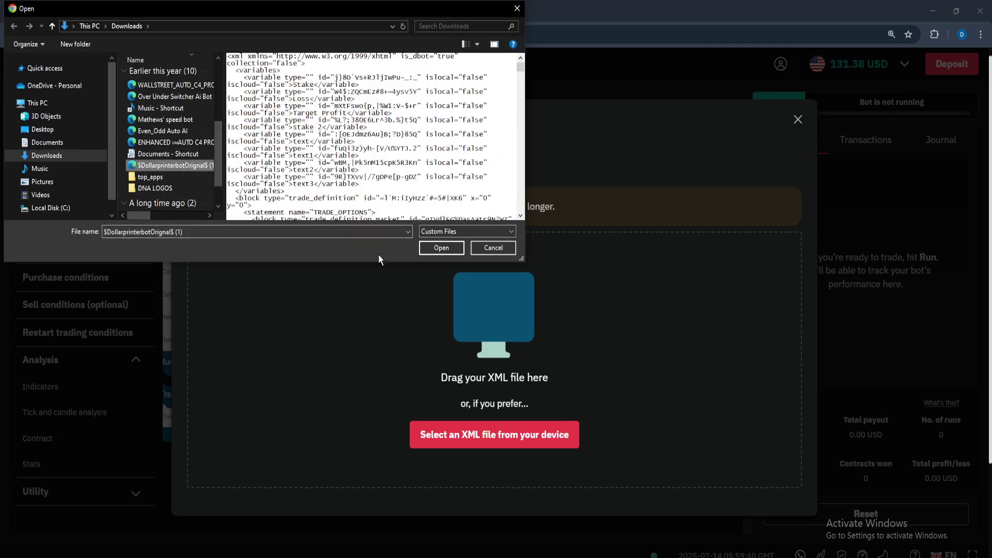
pyautogui.click(421, 246)
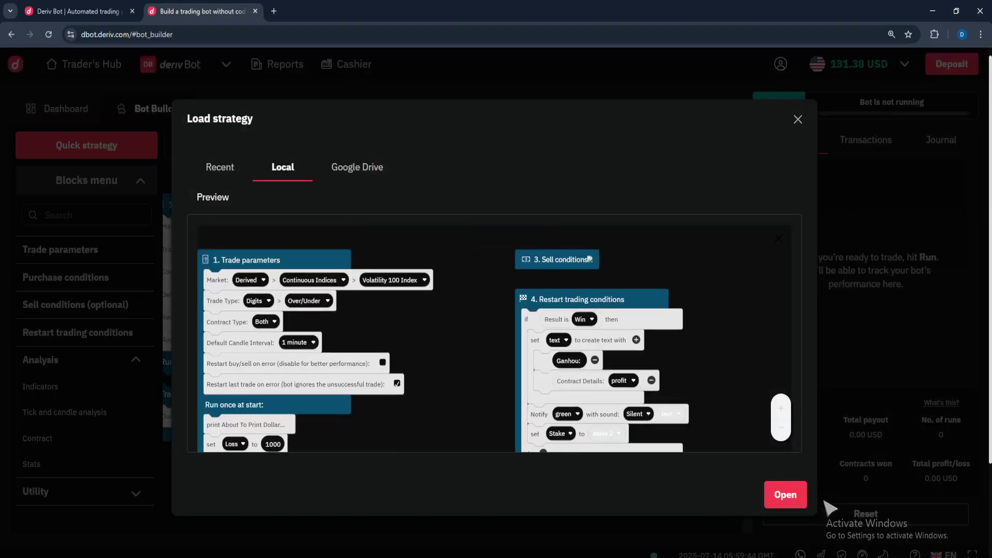
pyautogui.click(786, 496)
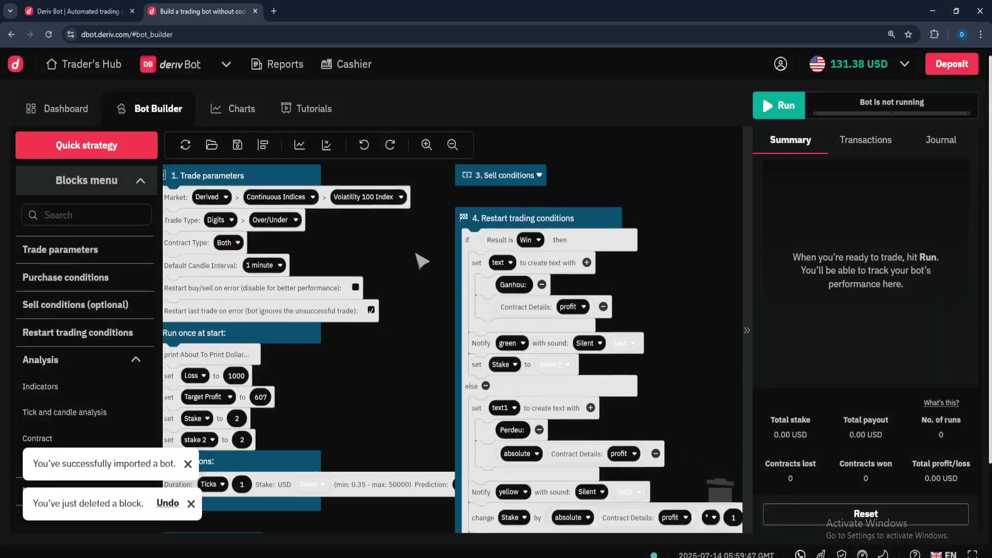
# View the Google Drive import option from the dashboard and close the Load strategy dialog without signing in
pyautogui.click(77, 111)
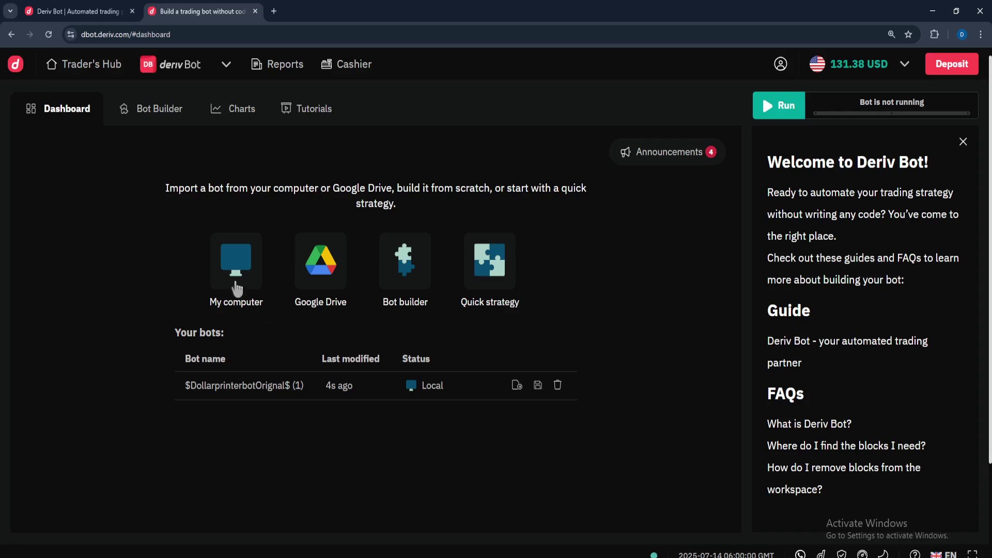
pyautogui.click(317, 268)
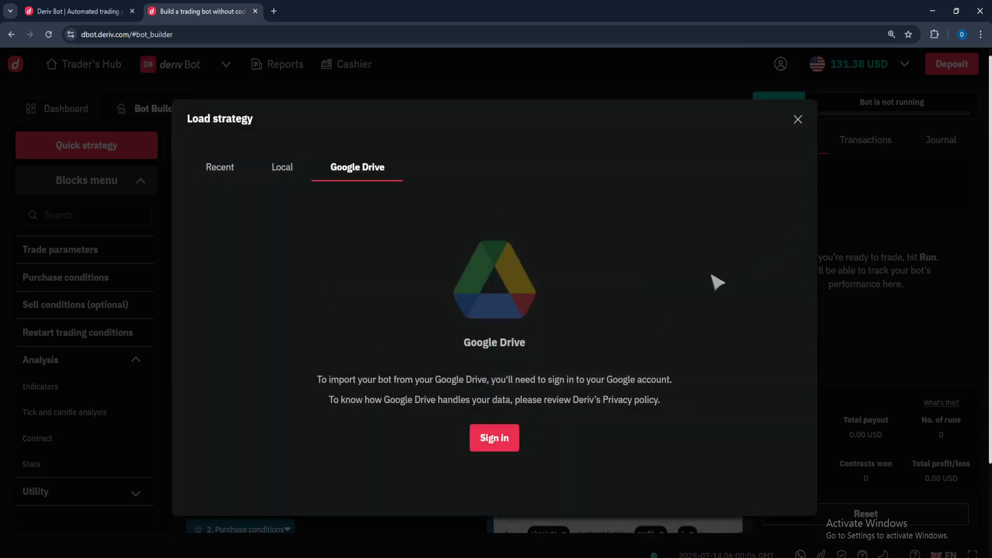
pyautogui.click(799, 120)
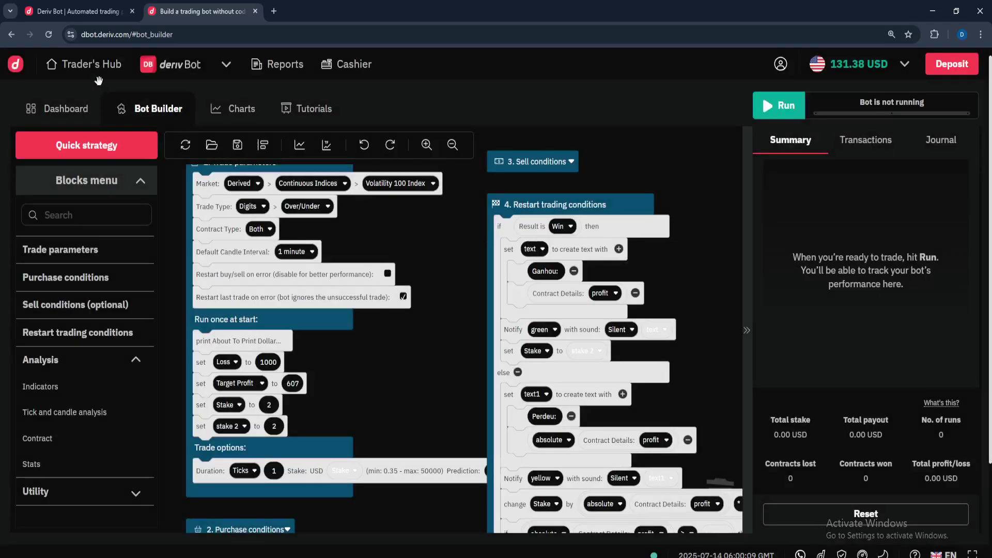
# Reopen the saved bot $DollarprinterbotOrignal$ (1) from the dashboard's bot list and examine its trade parameters and restart trading conditions blocks
pyautogui.click(56, 115)
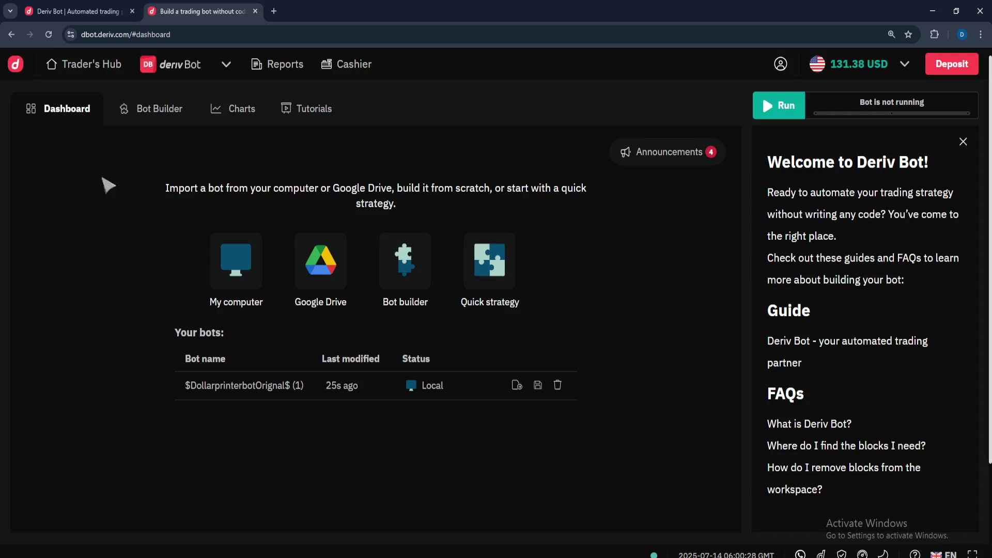
pyautogui.click(519, 389)
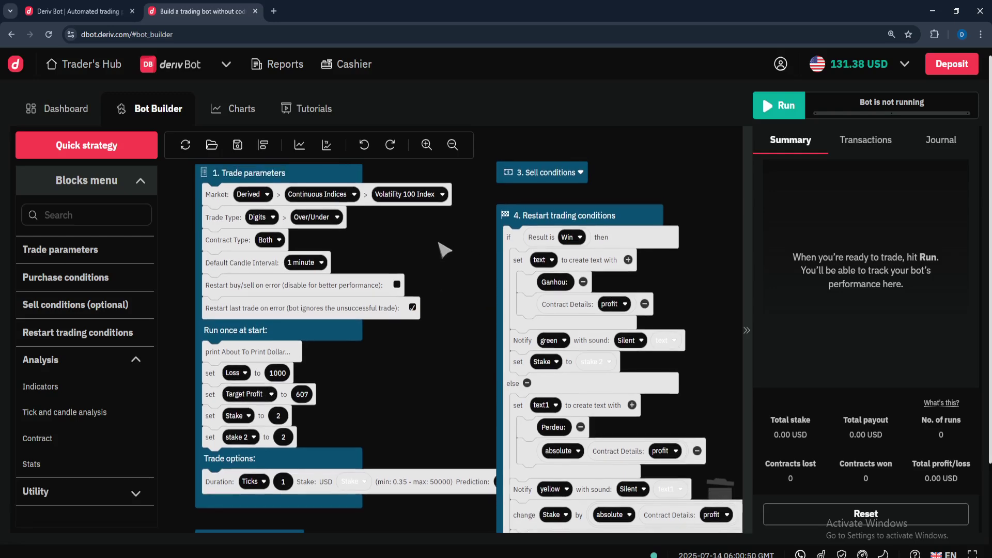
pyautogui.scroll(-1, 394, 336)
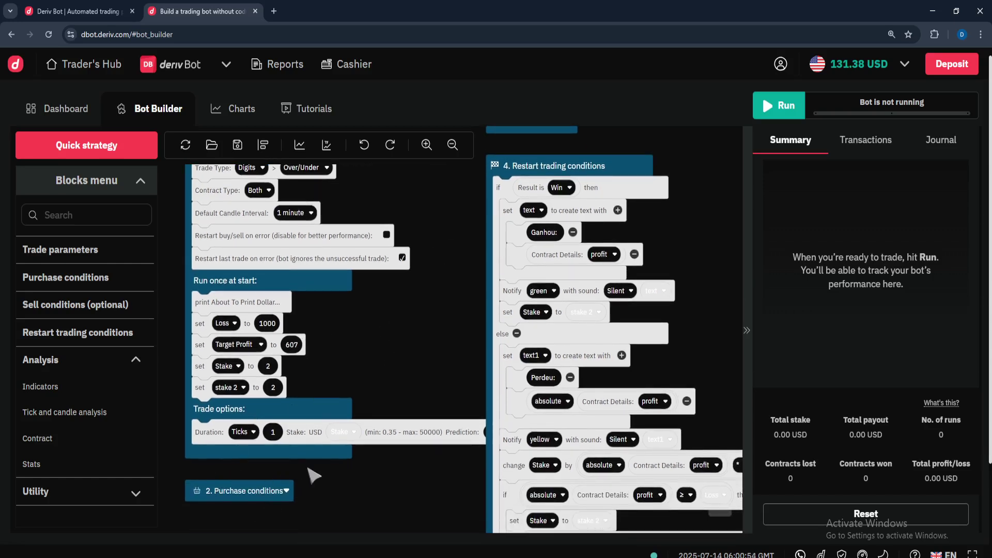
pyautogui.scroll(1, 417, 310)
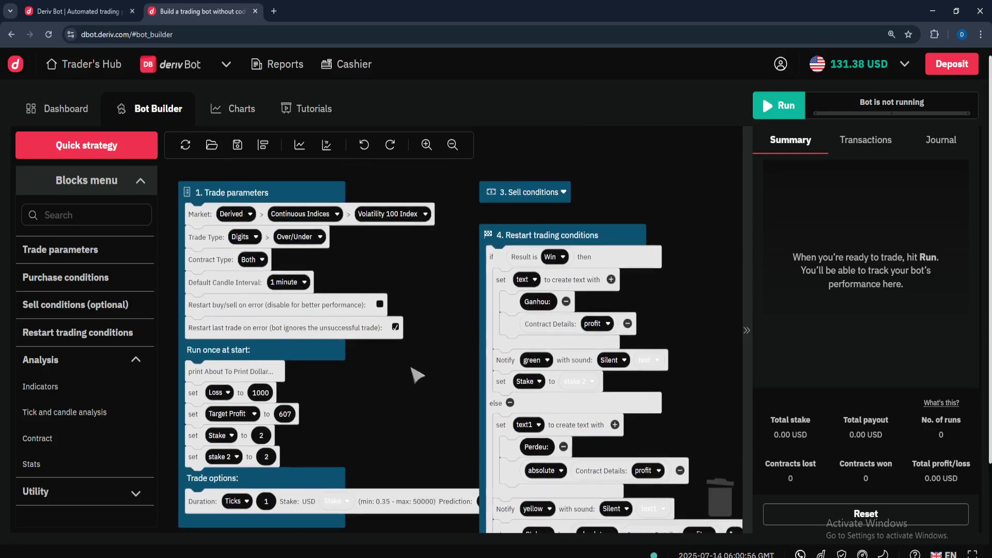
pyautogui.scroll(-1, 430, 317)
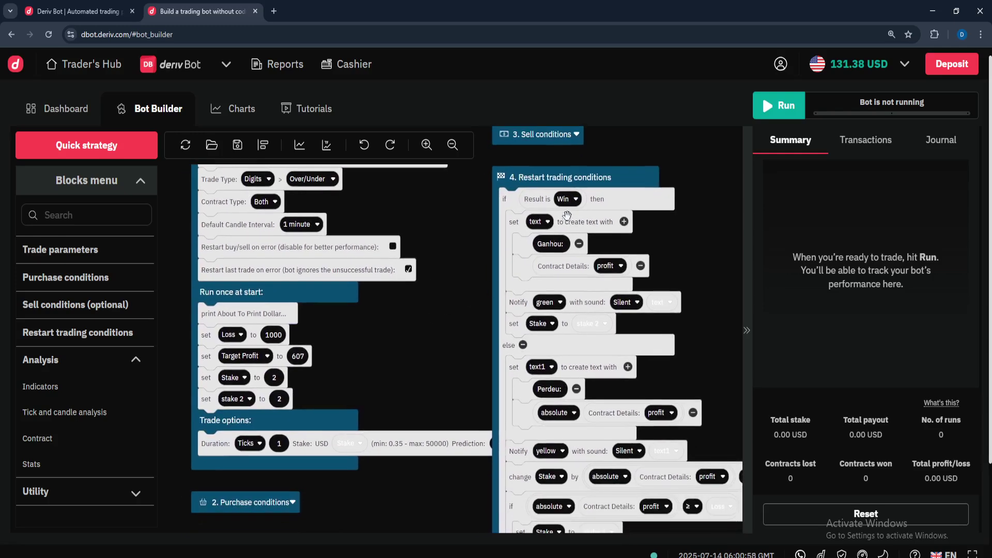
pyautogui.moveTo(465, 303); pyautogui.dragTo(363, 180)
pyautogui.hscroll(2, 316, 222)
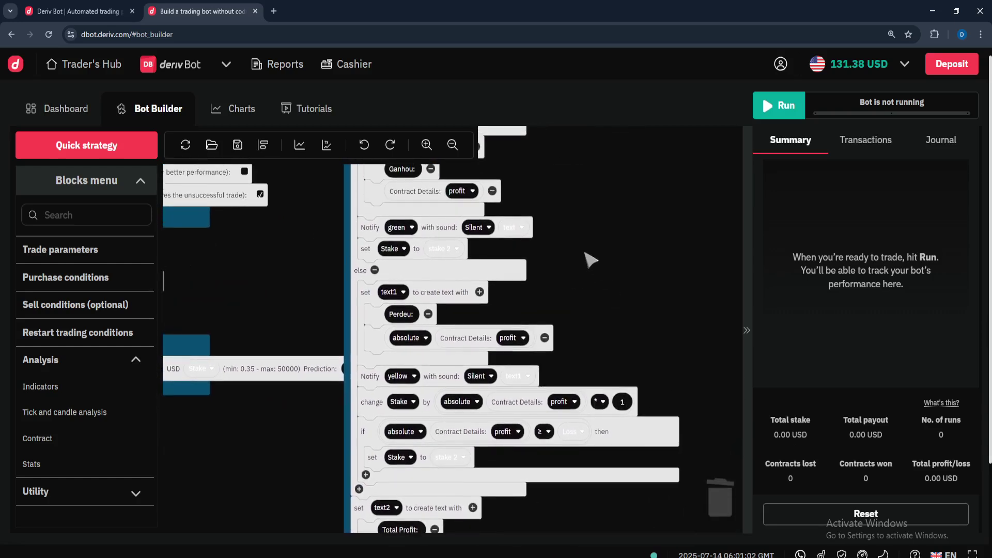
pyautogui.moveTo(591, 259); pyautogui.dragTo(563, 176)
pyautogui.scroll(-5, 564, 176)
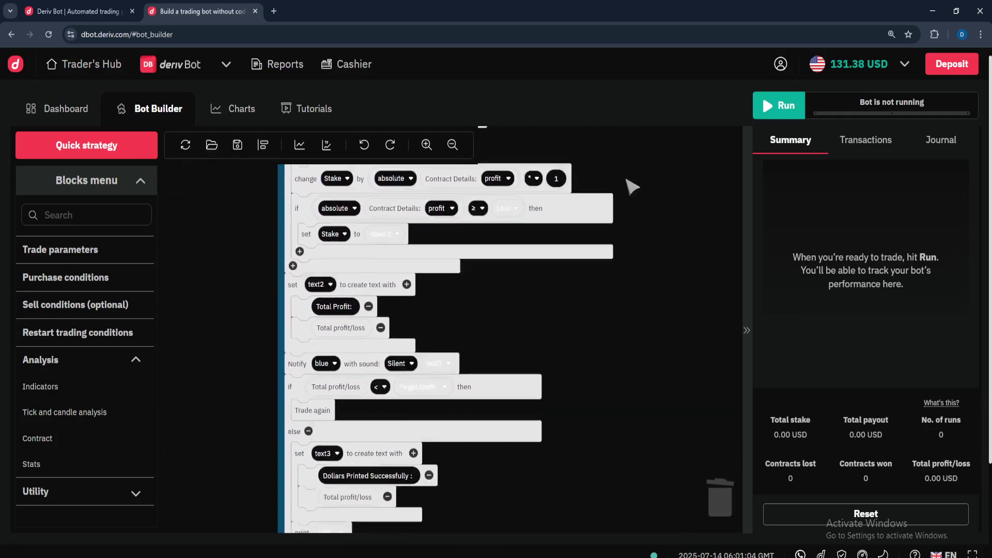
pyautogui.moveTo(547, 288); pyautogui.dragTo(971, 529)
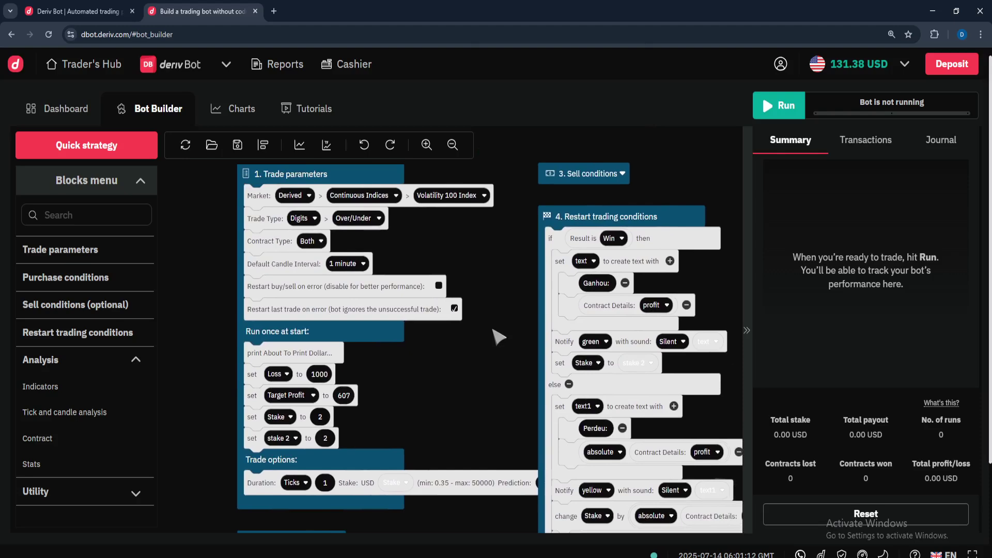
# Set the market in the Trade parameters block to Forex with Minor Pairs and view the available currency pairs
pyautogui.click(290, 196)
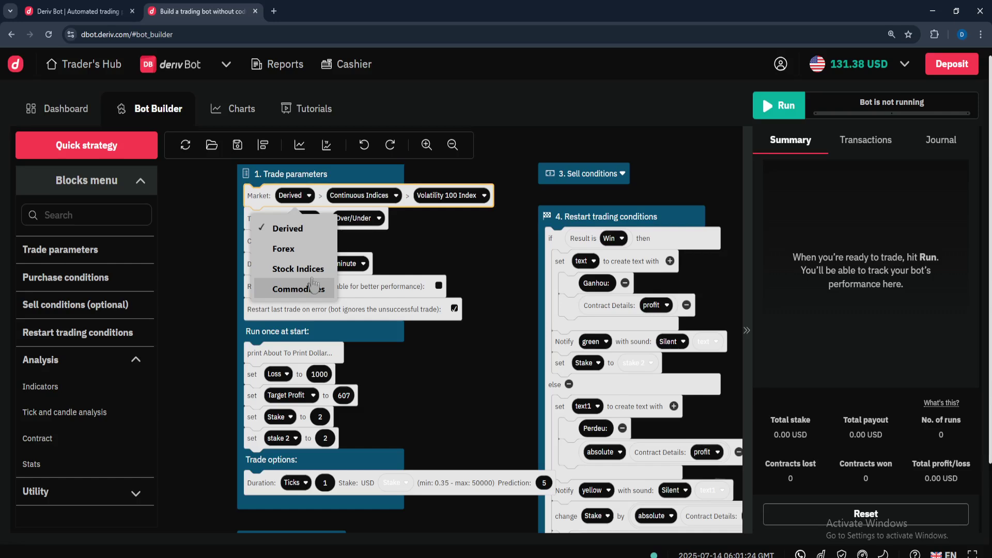
pyautogui.click(299, 250)
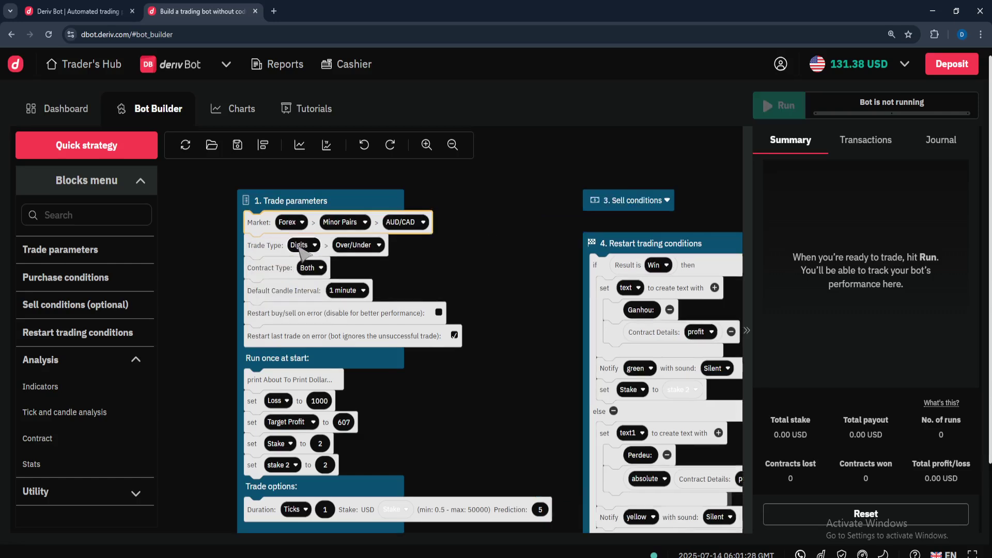
pyautogui.click(356, 231)
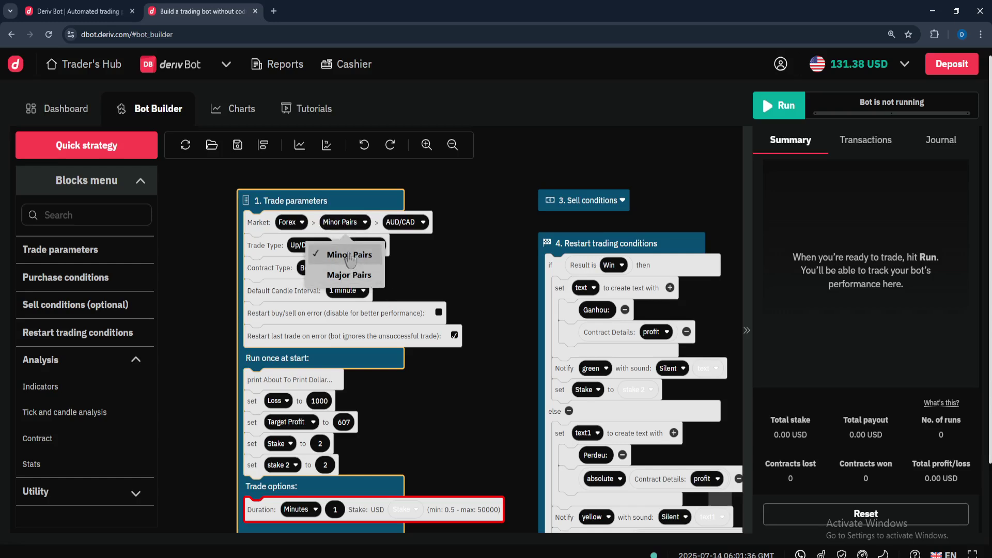
pyautogui.click(350, 254)
pyautogui.click(409, 223)
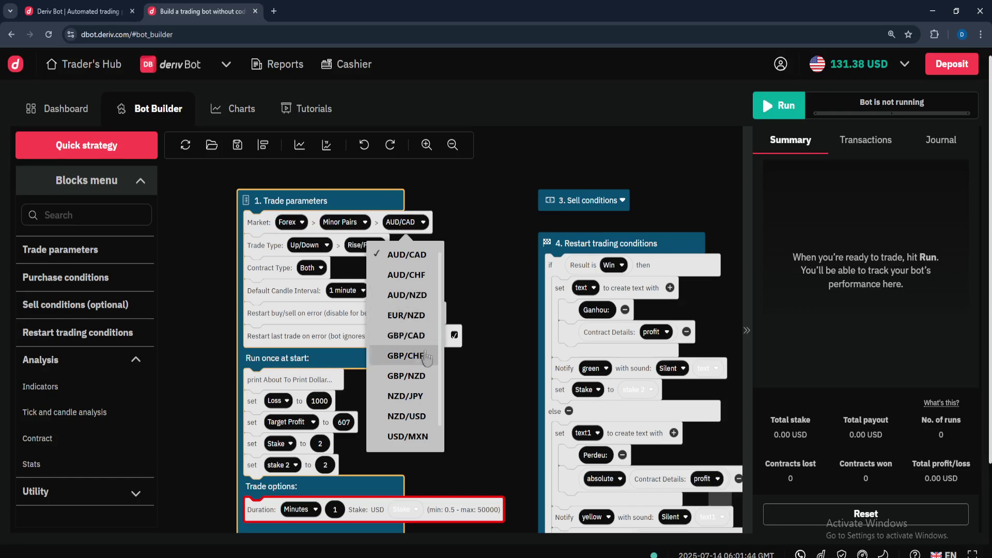
# Switch the Forex submarket to Major Pairs and review its currency pair list, keeping AUD/JPY
pyautogui.click(344, 222)
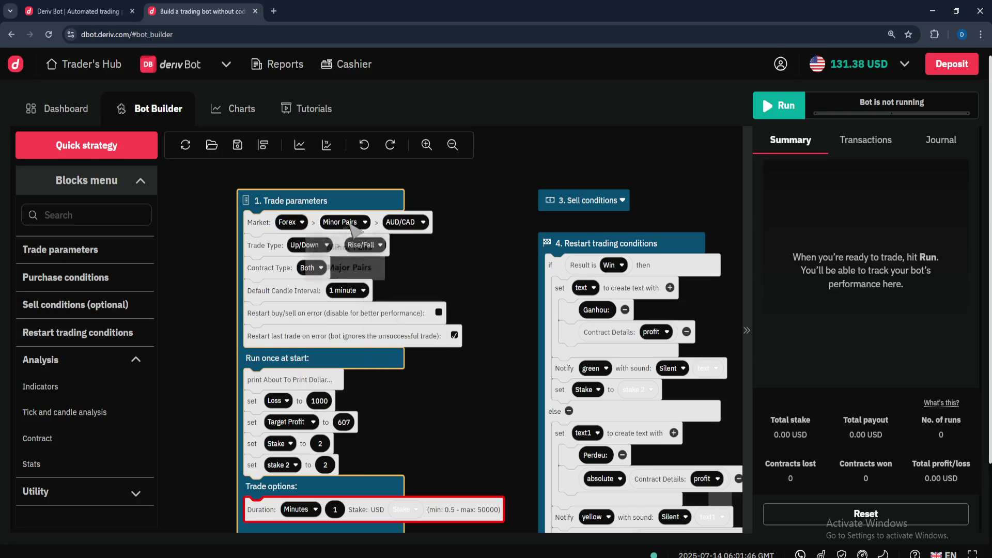
pyautogui.click(352, 274)
pyautogui.click(402, 222)
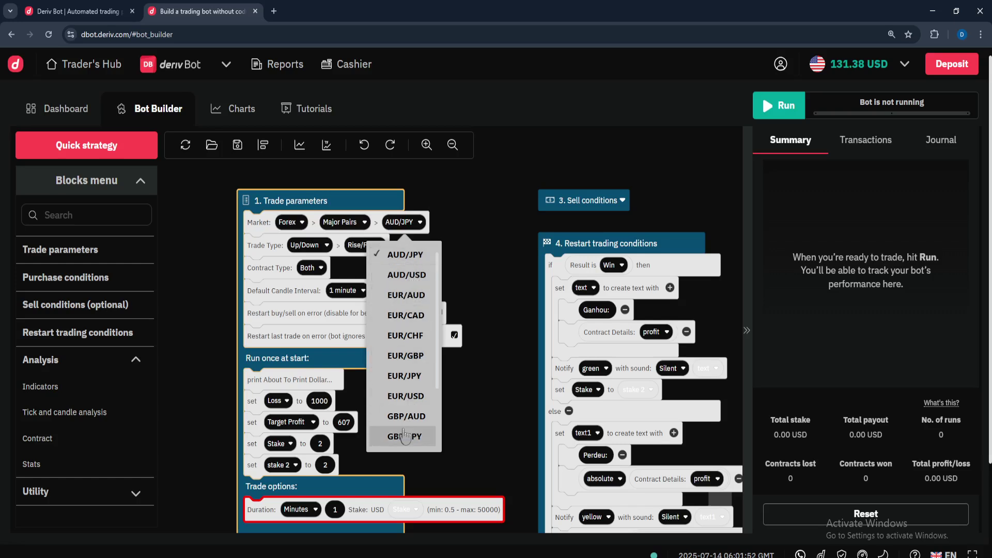
pyautogui.click(457, 257)
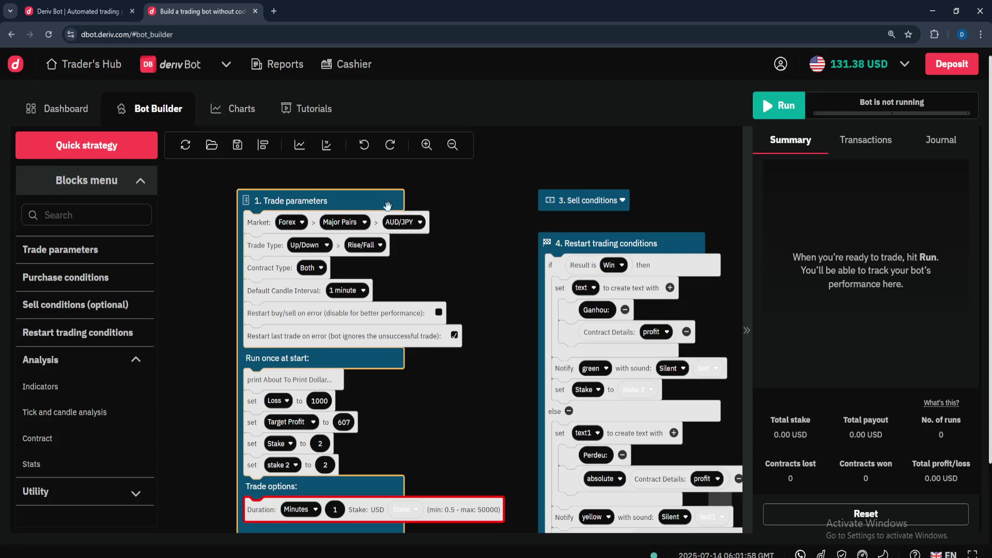
pyautogui.click(405, 222)
pyautogui.click(458, 261)
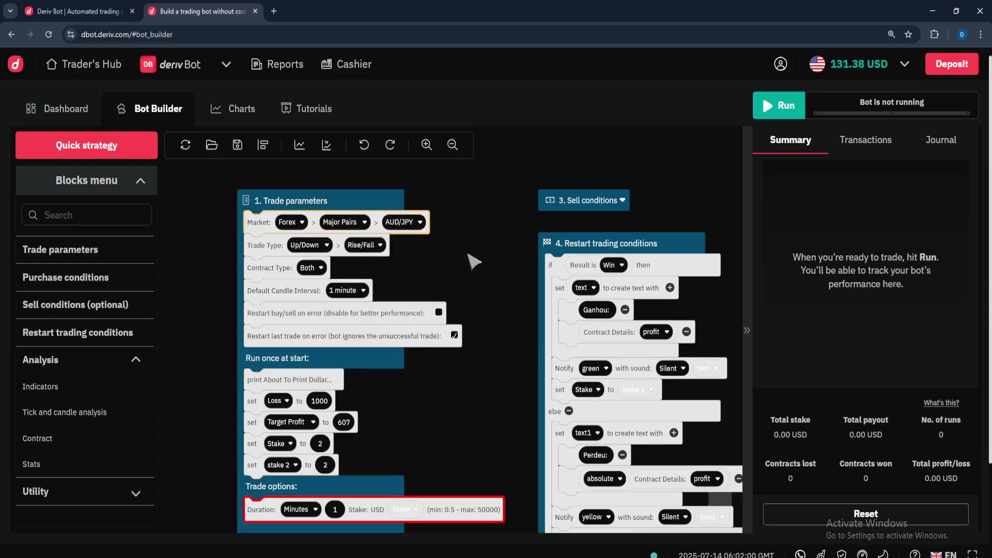
# Try the In/Out trade type, view its subtypes, and return the trade type to Up/Down
pyautogui.click(321, 246)
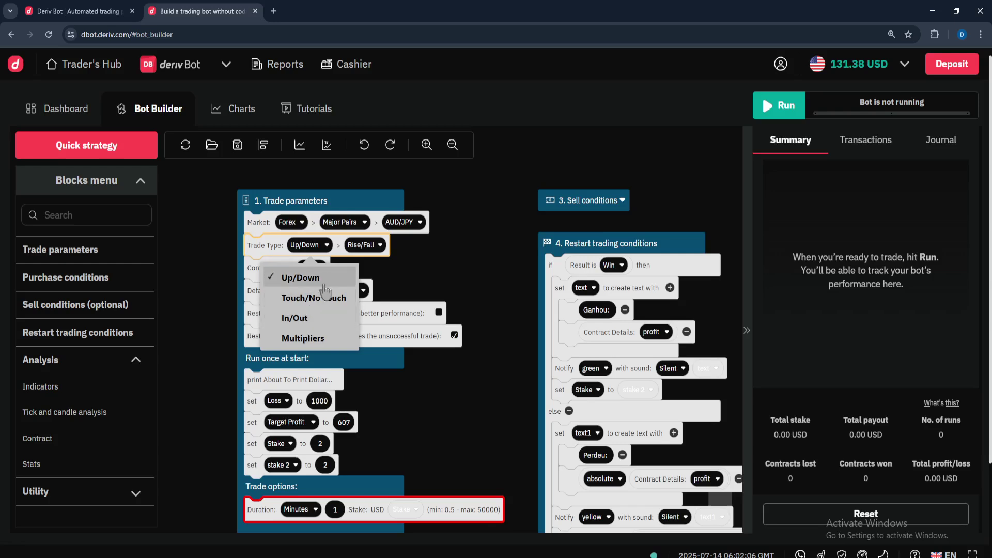
pyautogui.click(292, 317)
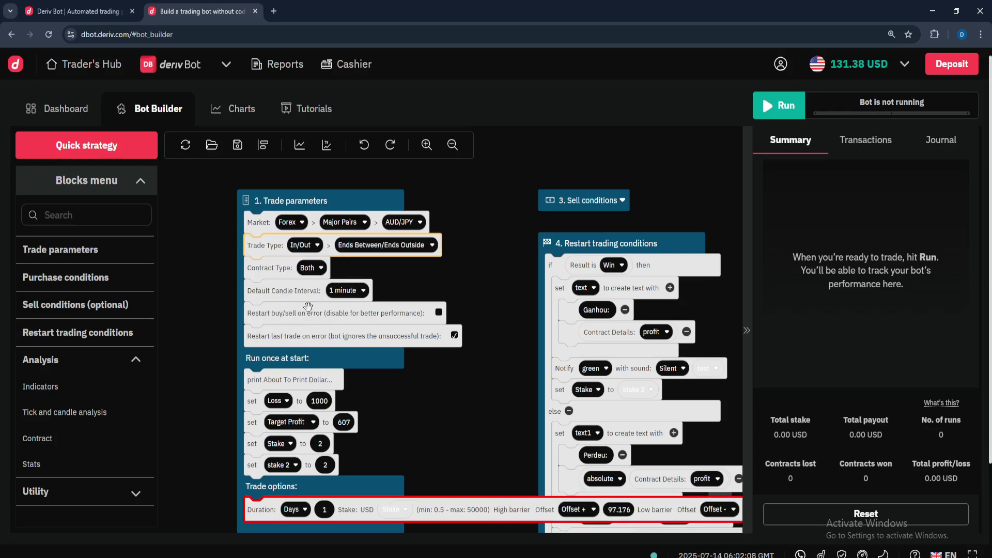
pyautogui.click(392, 245)
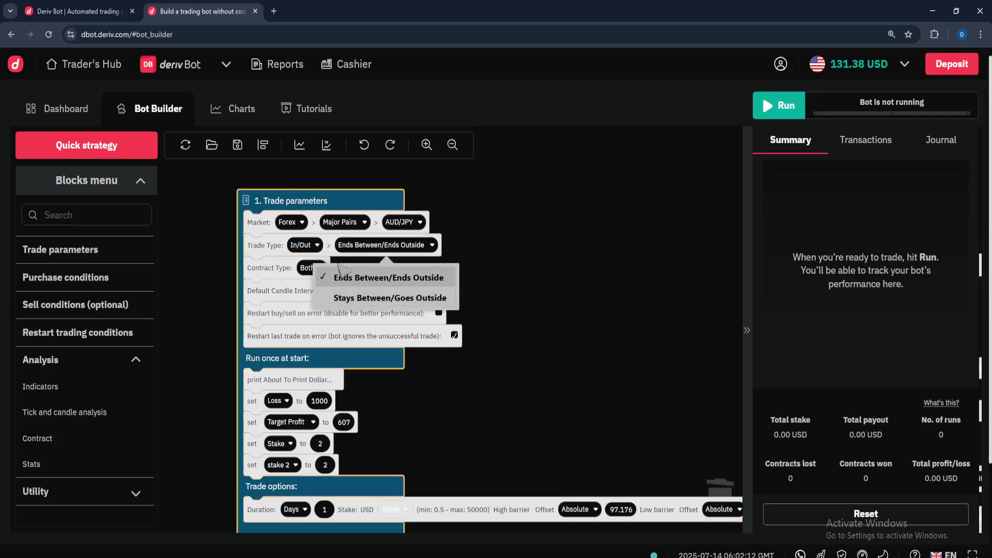
pyautogui.click(310, 247)
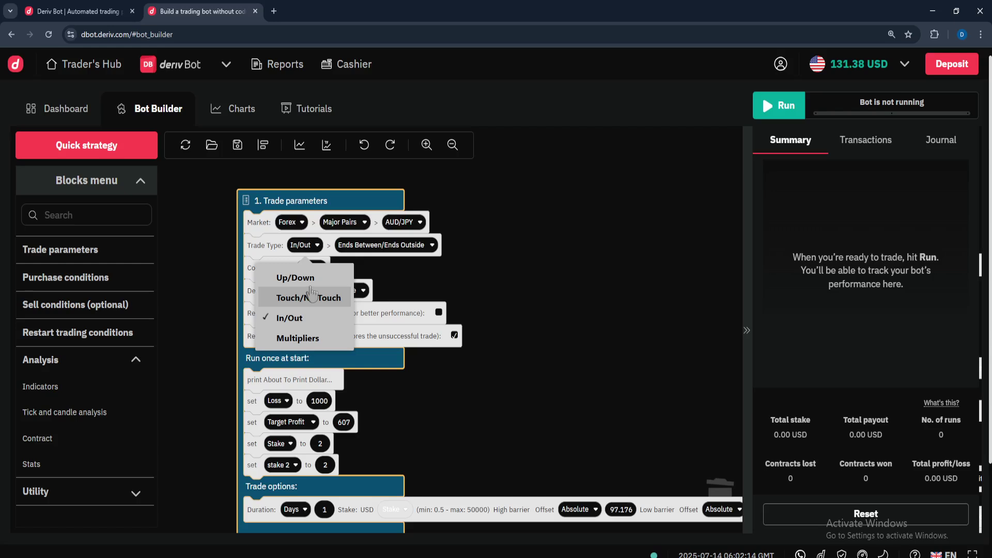
pyautogui.click(295, 277)
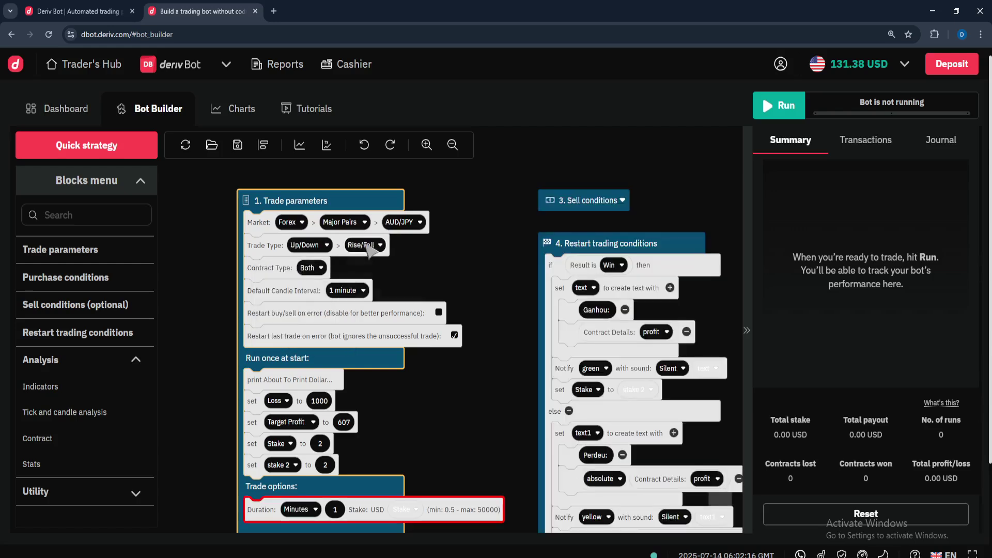
# Choose Rise/Fall as the Up/Down trade subtype and set the contract type to Rise
pyautogui.click(368, 245)
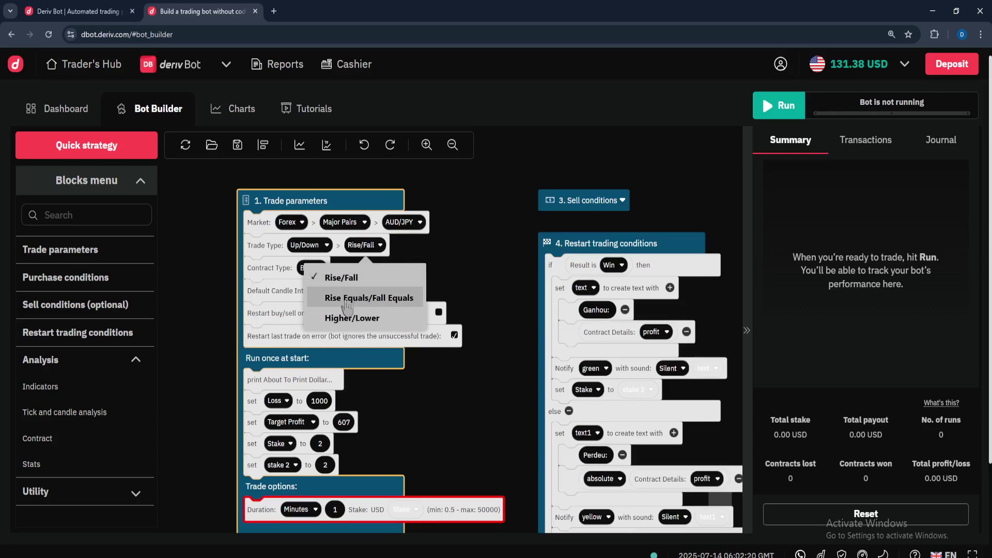
pyautogui.click(352, 279)
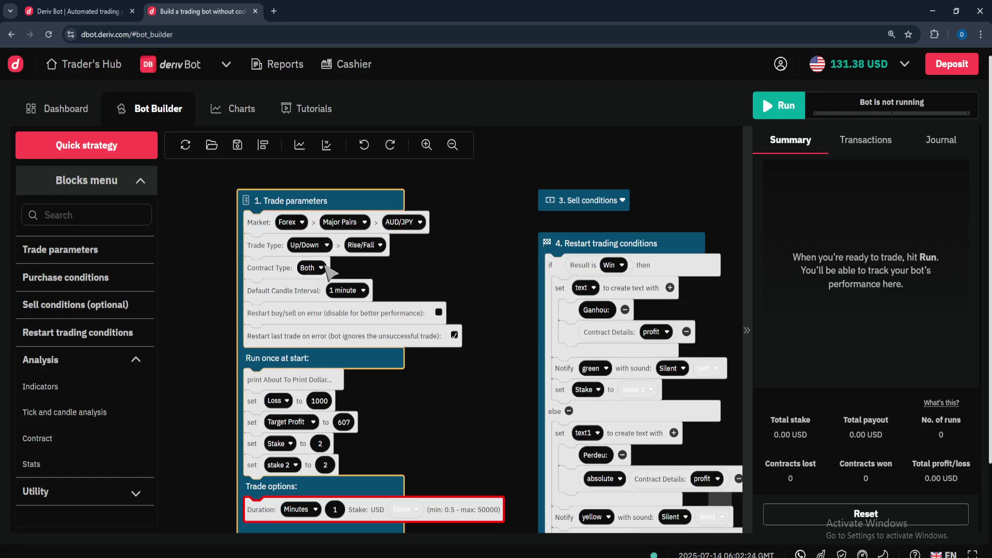
pyautogui.moveTo(327, 270)
pyautogui.click(319, 270)
pyautogui.click(298, 321)
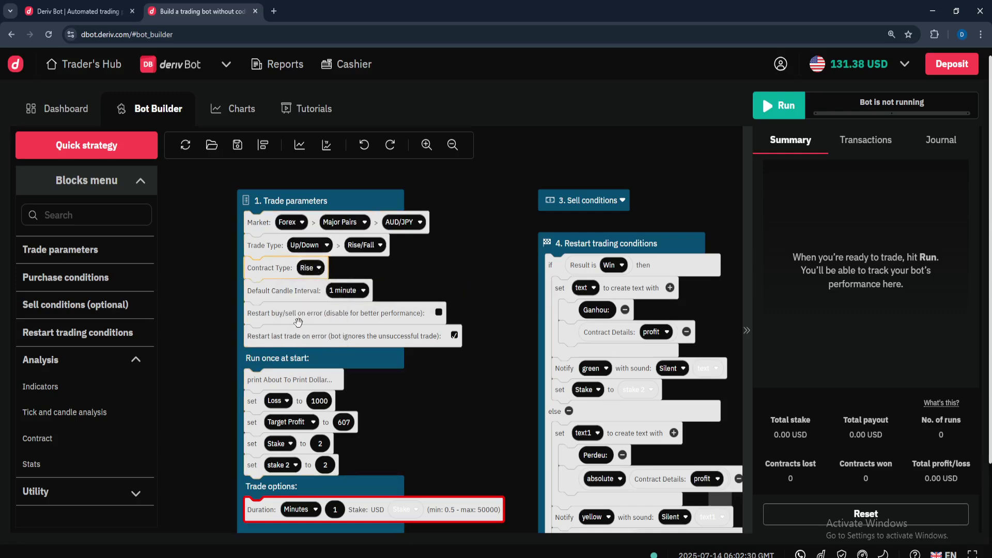
# Review the default candle interval options in the Trade parameters block and select 1 minute
pyautogui.moveTo(285, 231)
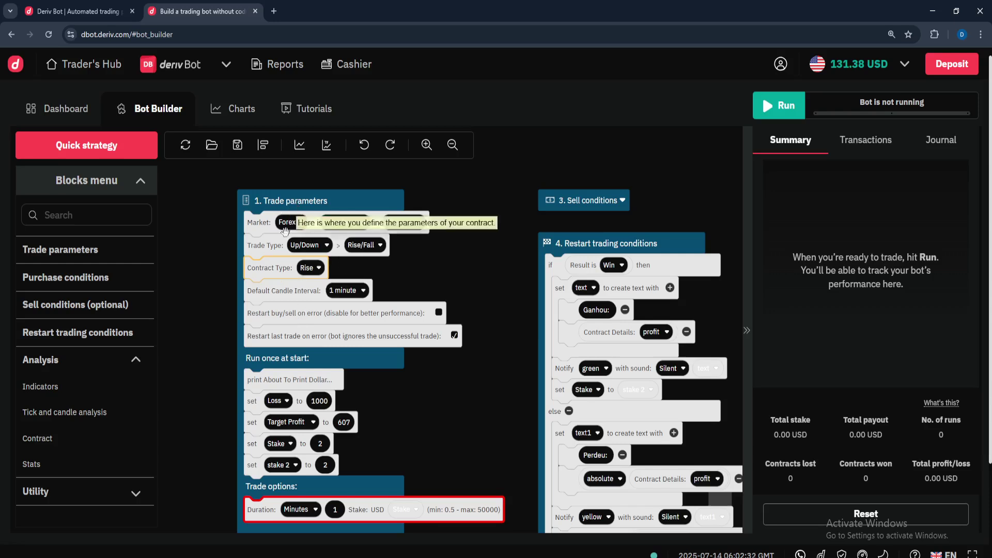
pyautogui.click(356, 291)
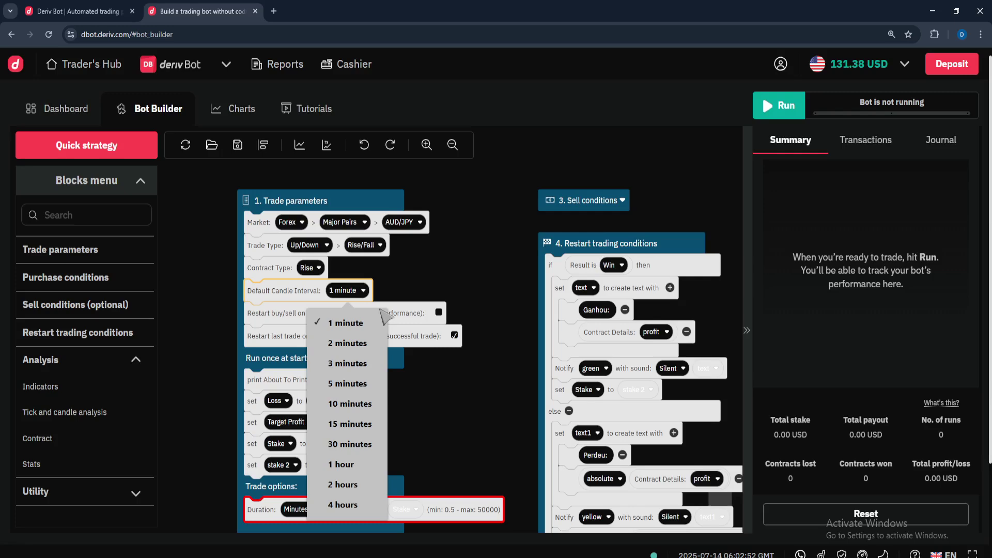
pyautogui.click(341, 326)
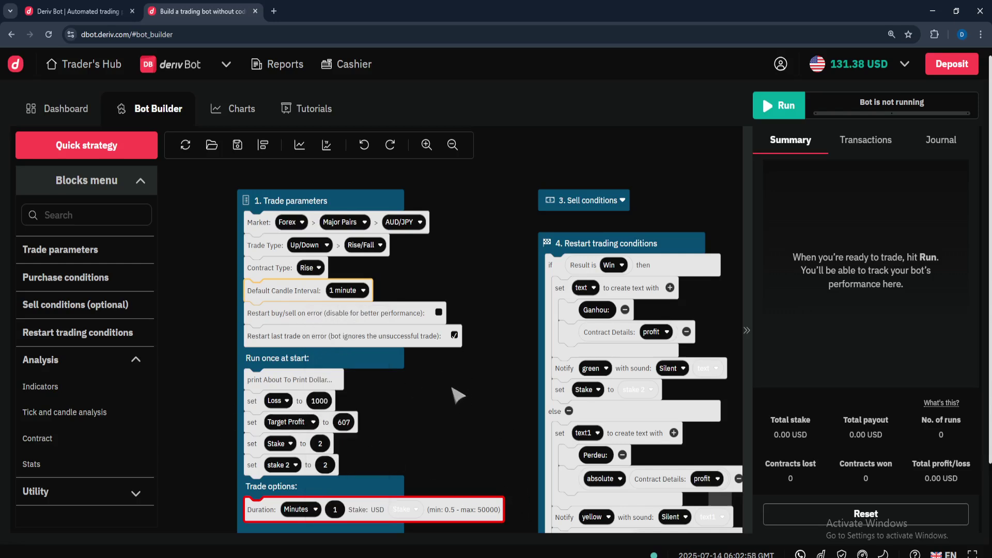
# Set the Loss start value to 10 and the Target Profit start value to 30 in the Run once at start section
pyautogui.scroll(-3, 449, 328)
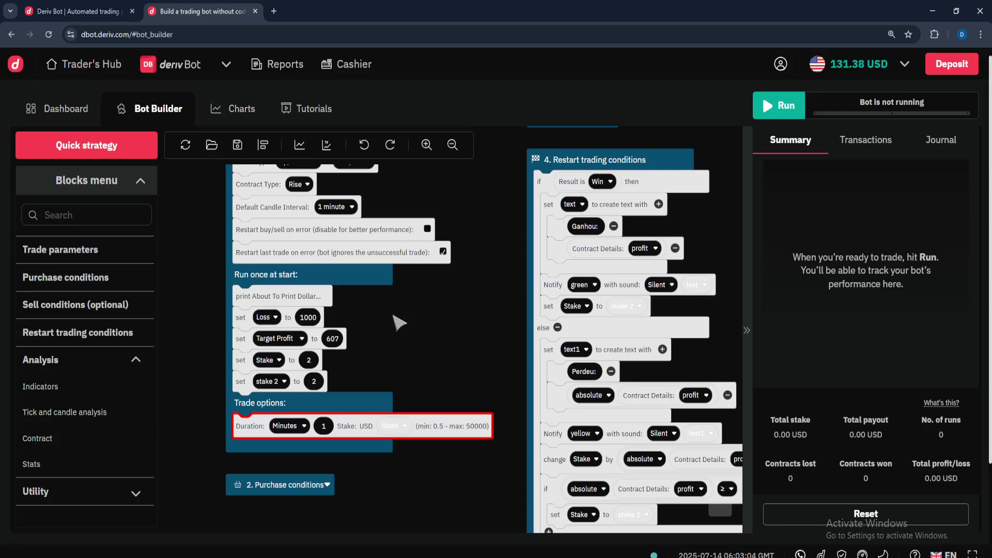
pyautogui.scroll(2, 423, 340)
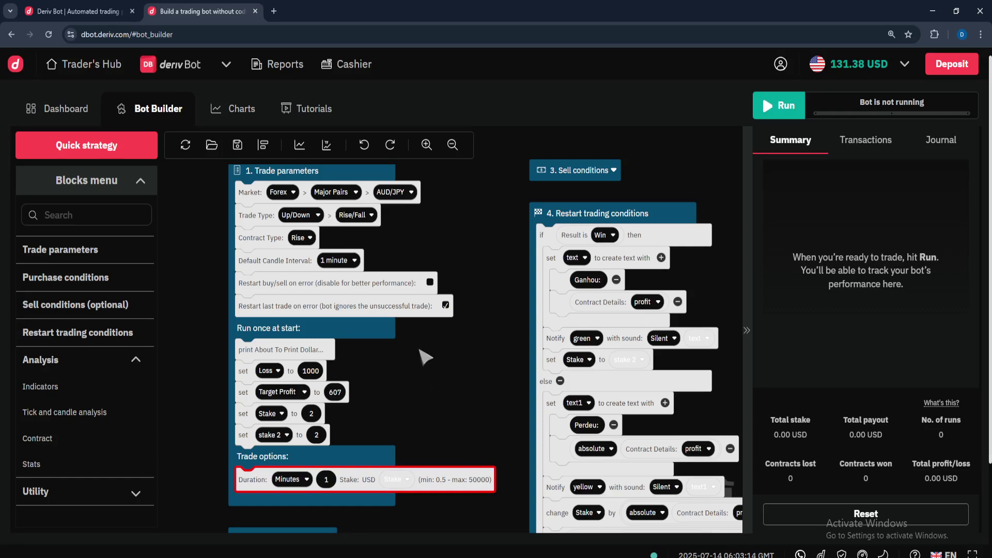
pyautogui.scroll(-1, 424, 376)
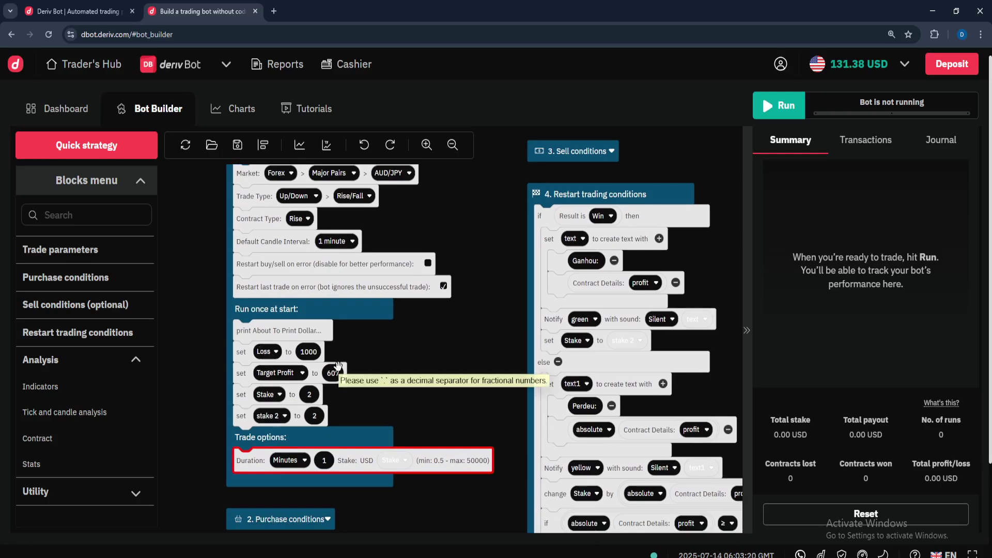
pyautogui.click(310, 352)
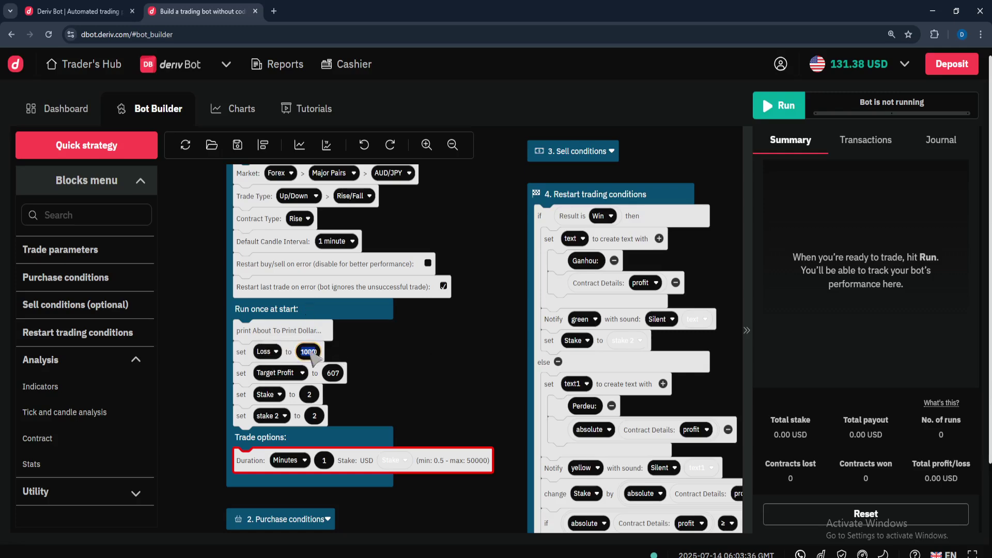
pyautogui.write('1')
pyautogui.click(333, 373)
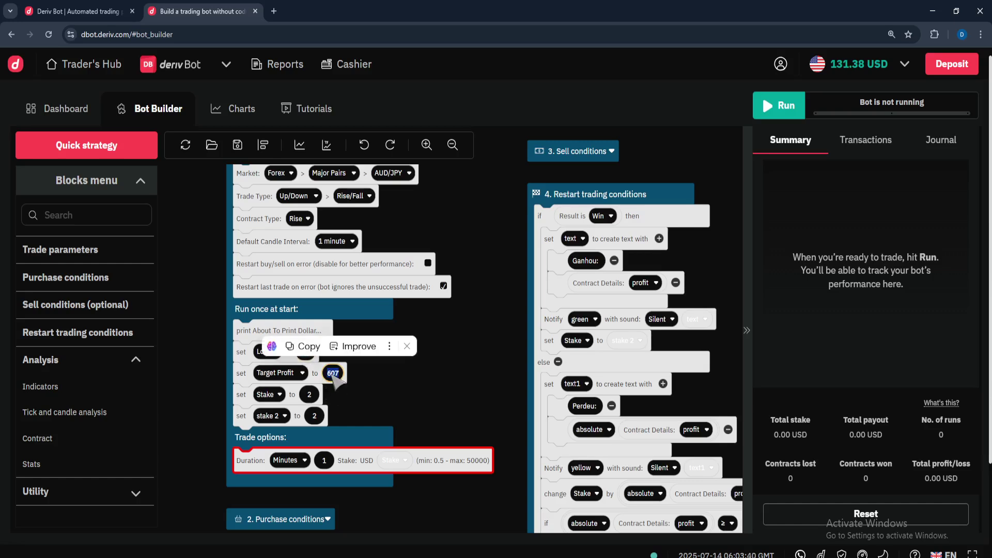
pyautogui.write('30')
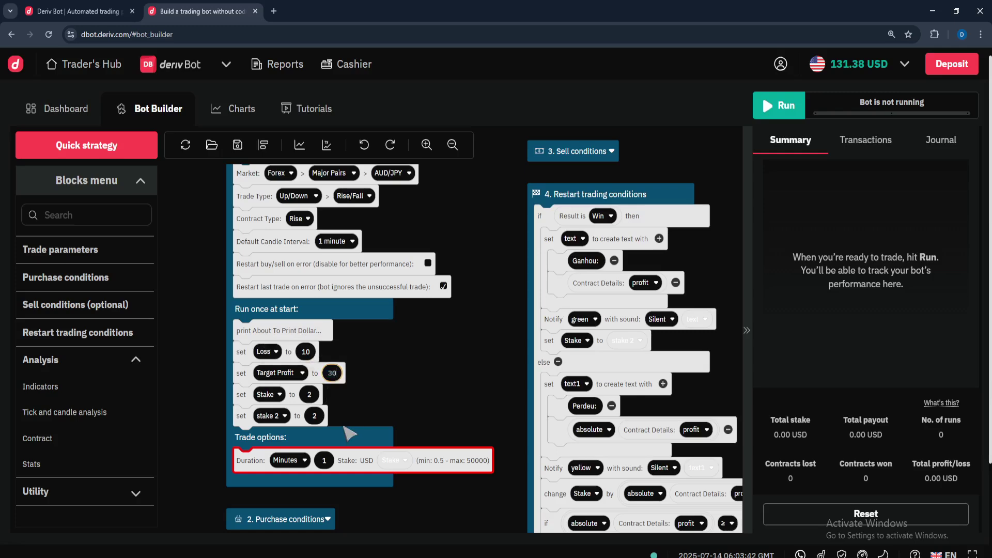
# Set the start values of both Stake and stake 2 to 6
pyautogui.click(304, 395)
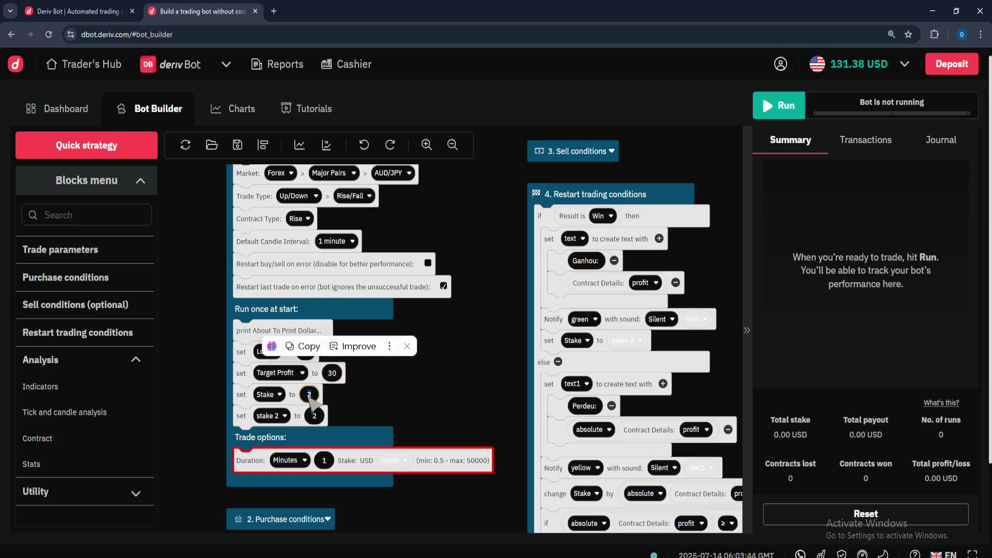
pyautogui.write('6')
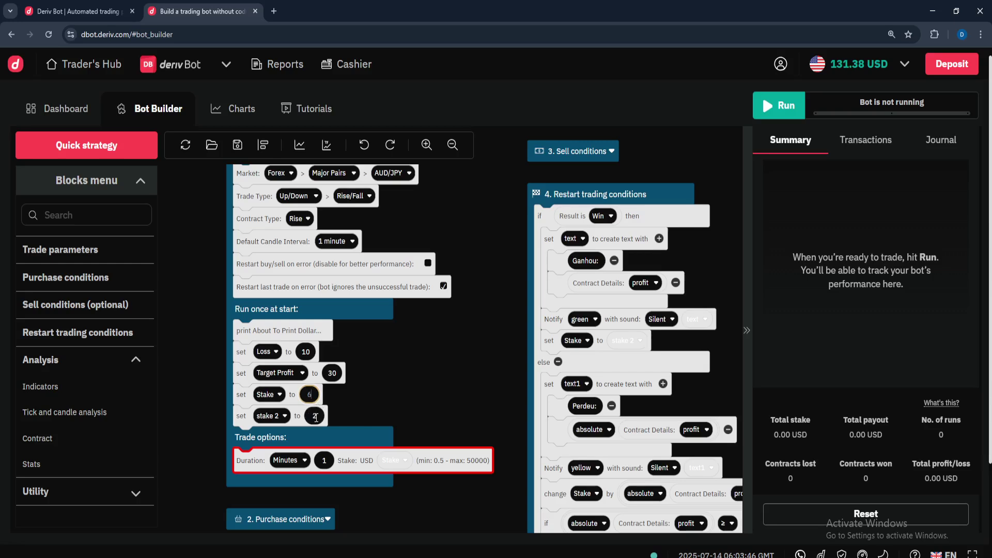
pyautogui.click(314, 416)
pyautogui.write('6')
pyautogui.click(393, 460)
pyautogui.moveTo(390, 460); pyautogui.dragTo(392, 458)
# Set the market to Derived, Continuous Indices, with Volatility 25 (1s) Index as the symbol
pyautogui.scroll(1, 425, 398)
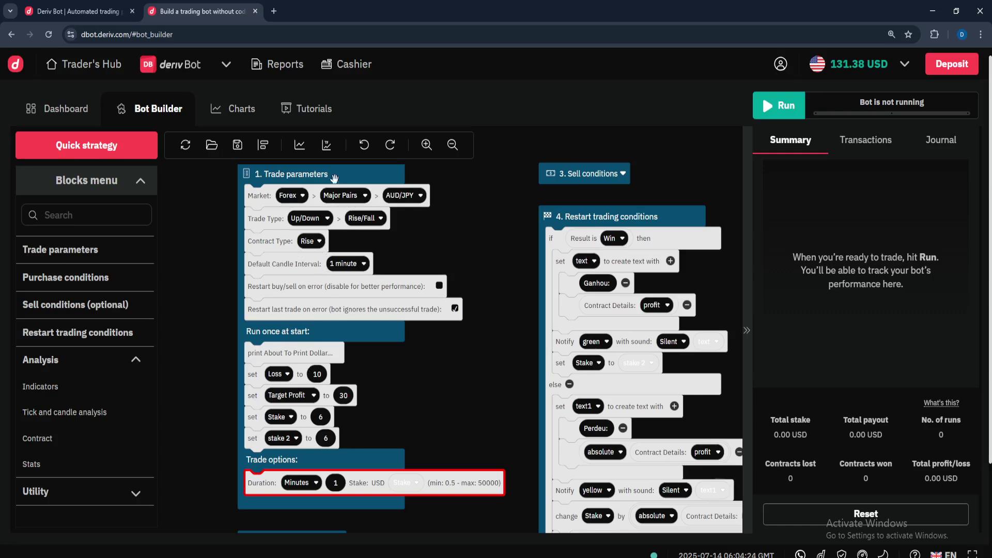
pyautogui.click(292, 200)
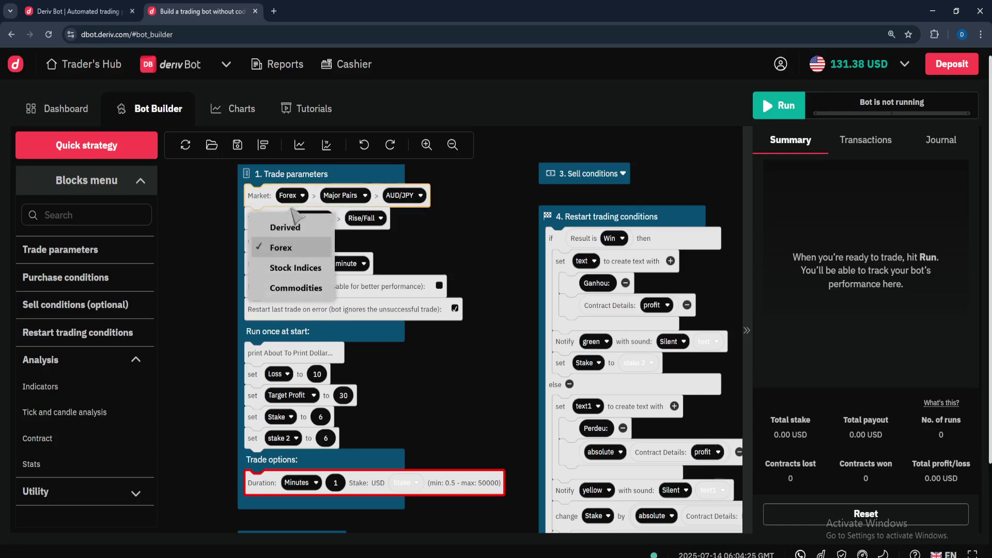
pyautogui.click(281, 234)
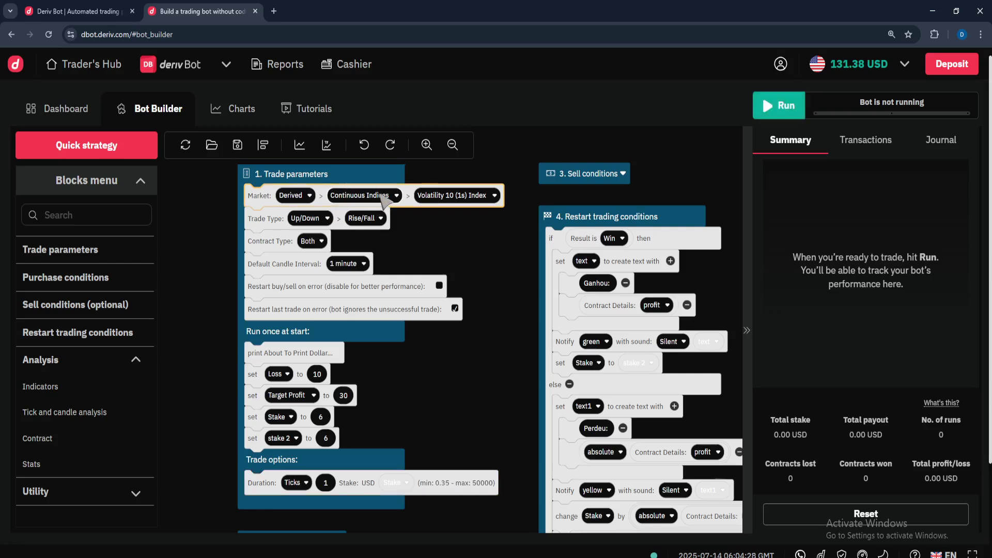
pyautogui.click(385, 200)
pyautogui.click(361, 228)
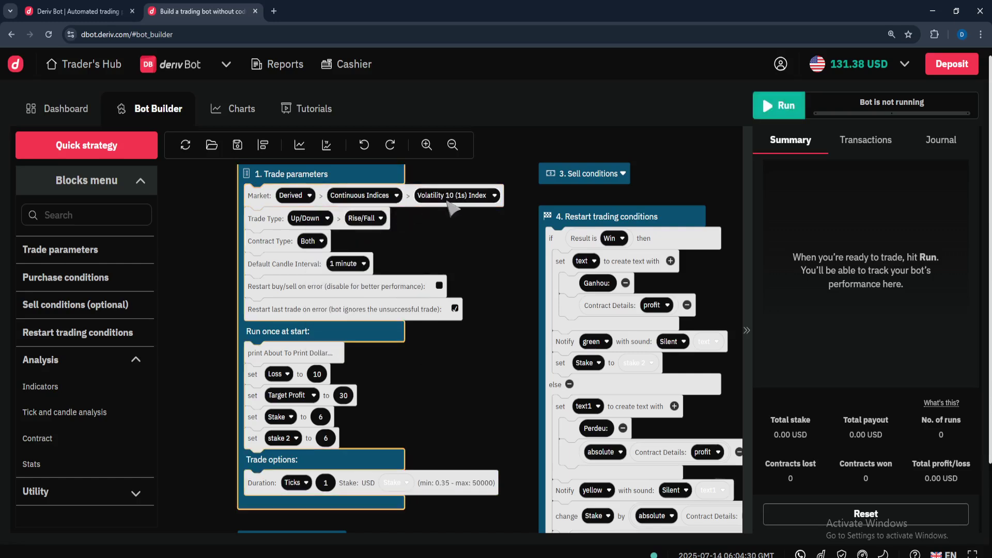
pyautogui.click(448, 202)
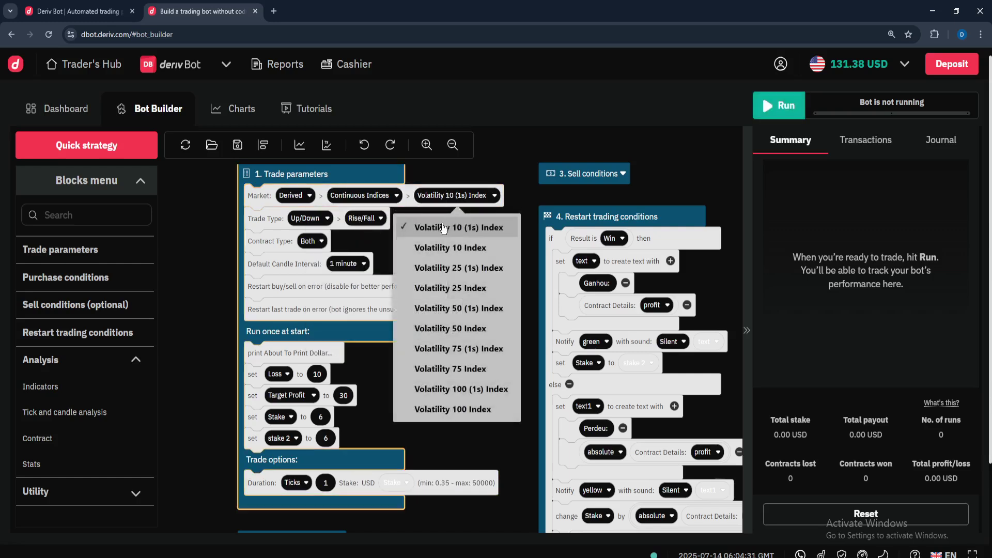
pyautogui.click(436, 267)
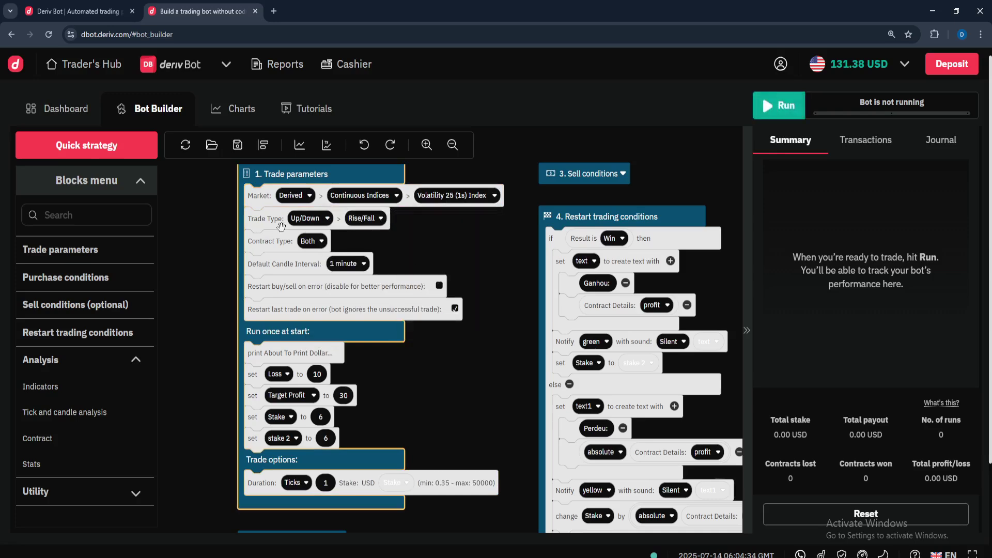
# Change the trade type to Digits with the Even/Odd subtype and set the contract type to Even
pyautogui.click(310, 218)
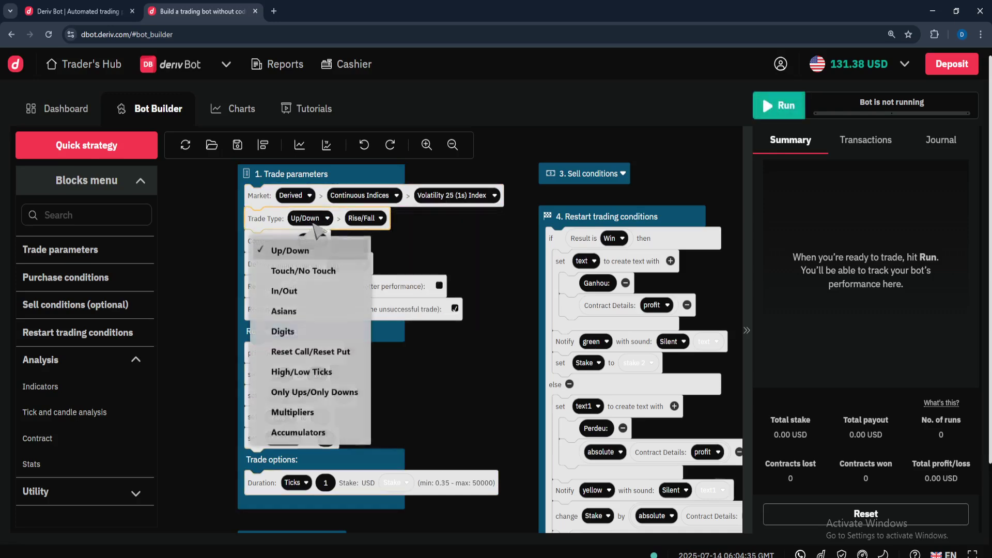
pyautogui.click(284, 331)
pyautogui.click(365, 220)
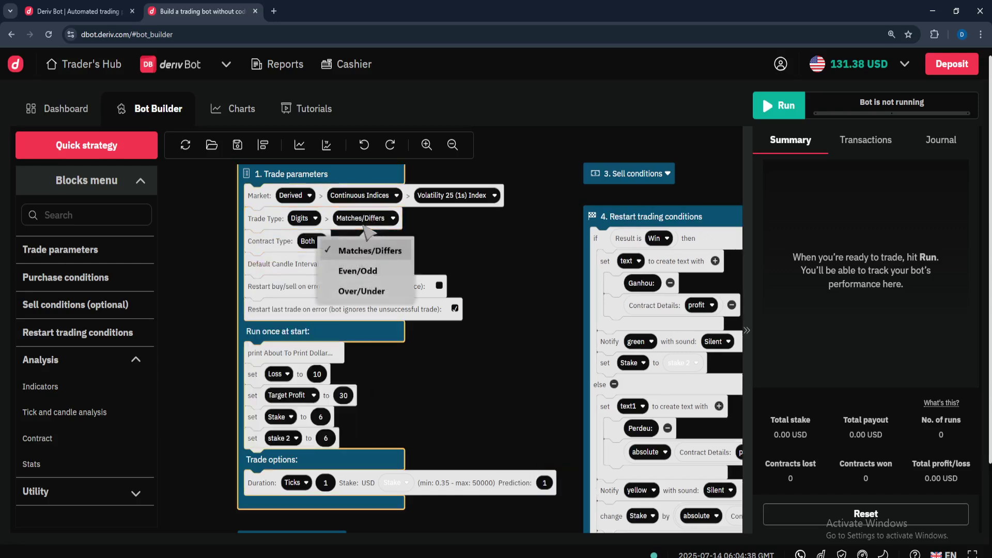
pyautogui.click(354, 270)
pyautogui.click(310, 242)
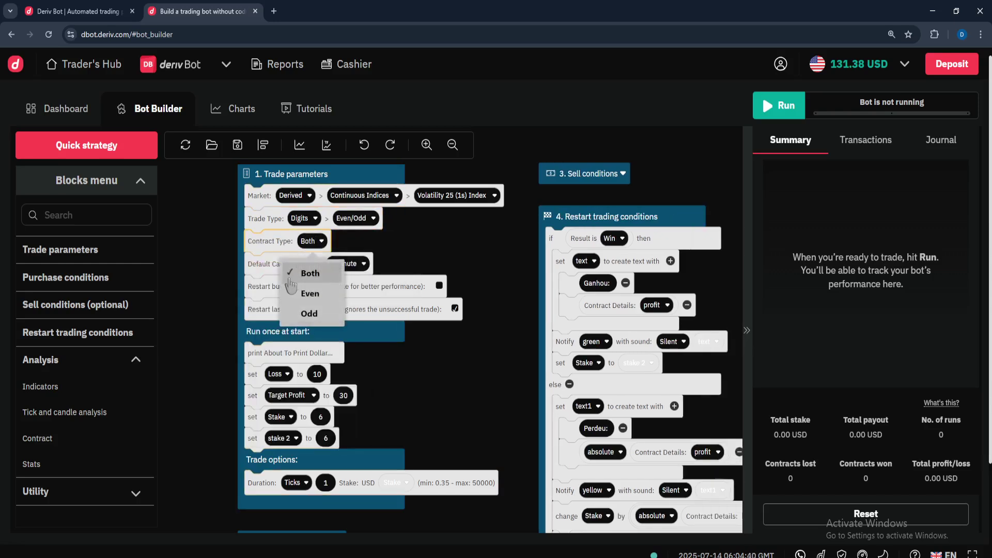
pyautogui.click(310, 292)
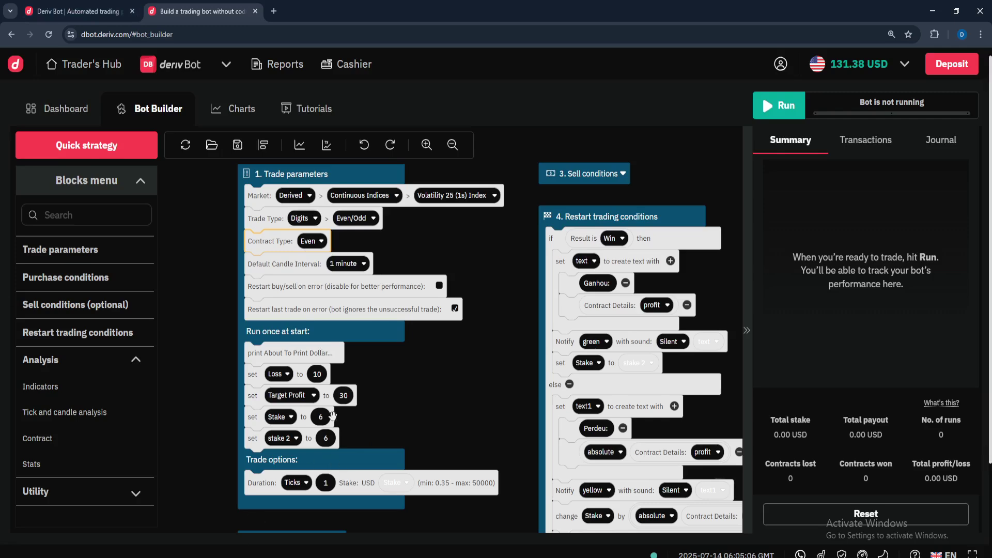
# Switch the Digits subtype to Matches/Differs and set the contract type to Differs
pyautogui.click(355, 218)
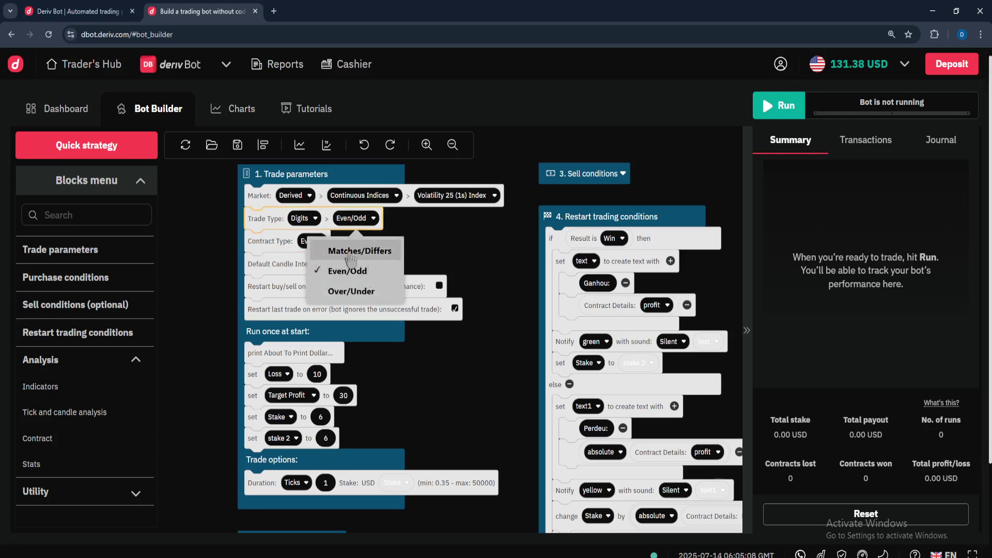
pyautogui.click(341, 248)
pyautogui.click(311, 241)
pyautogui.click(312, 312)
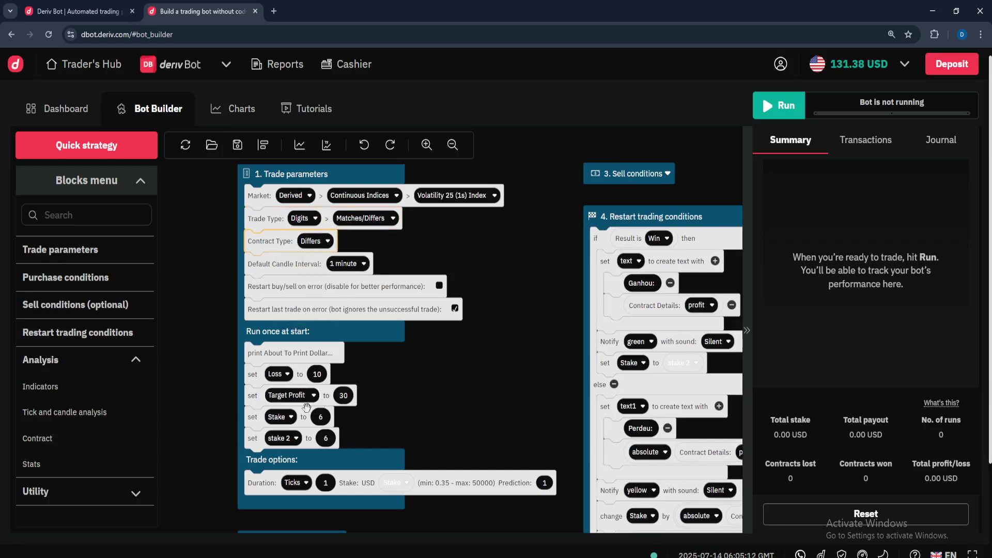
# Set the start values of both Stake and stake 2 to 1
pyautogui.click(321, 419)
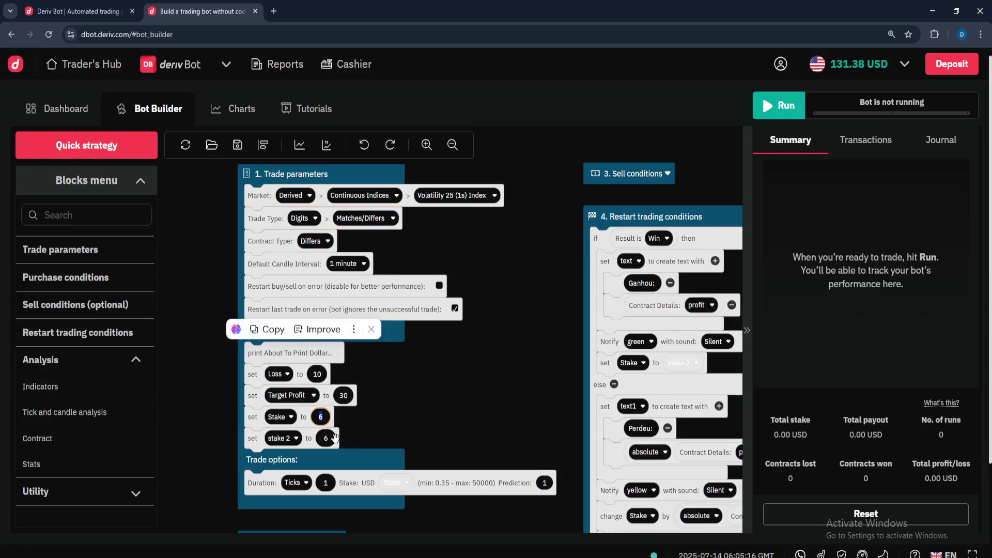
pyautogui.write('1')
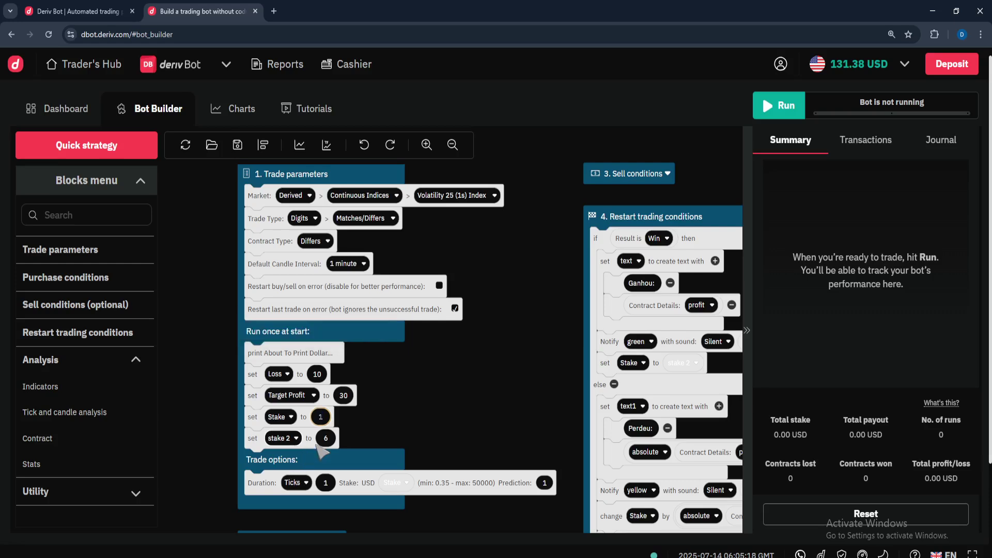
pyautogui.click(325, 440)
pyautogui.write('1')
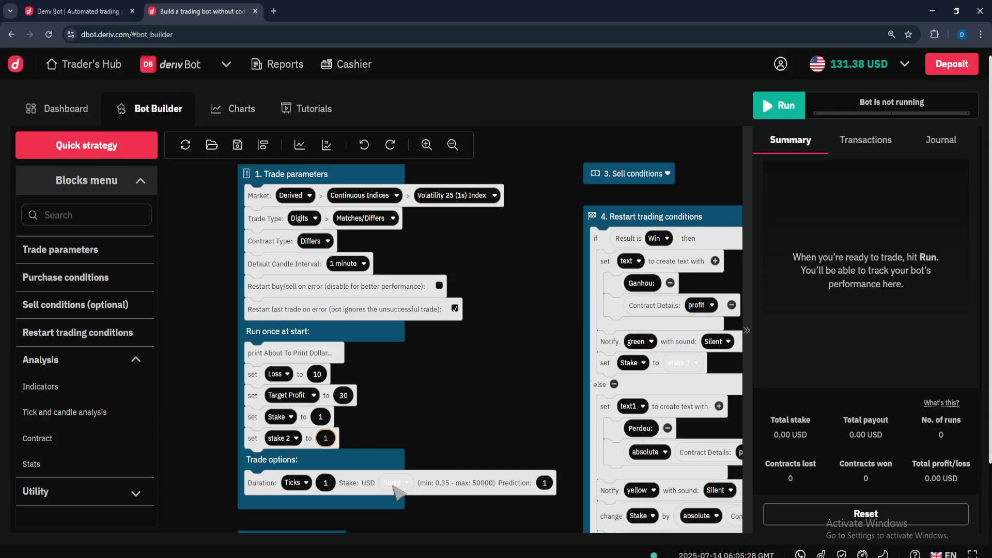
# Set the Prediction value in the Trade options block to 1
pyautogui.moveTo(395, 484)
pyautogui.mouseDown()
pyautogui.moveTo(390, 474)
pyautogui.moveTo(392, 482)
pyautogui.mouseUp()
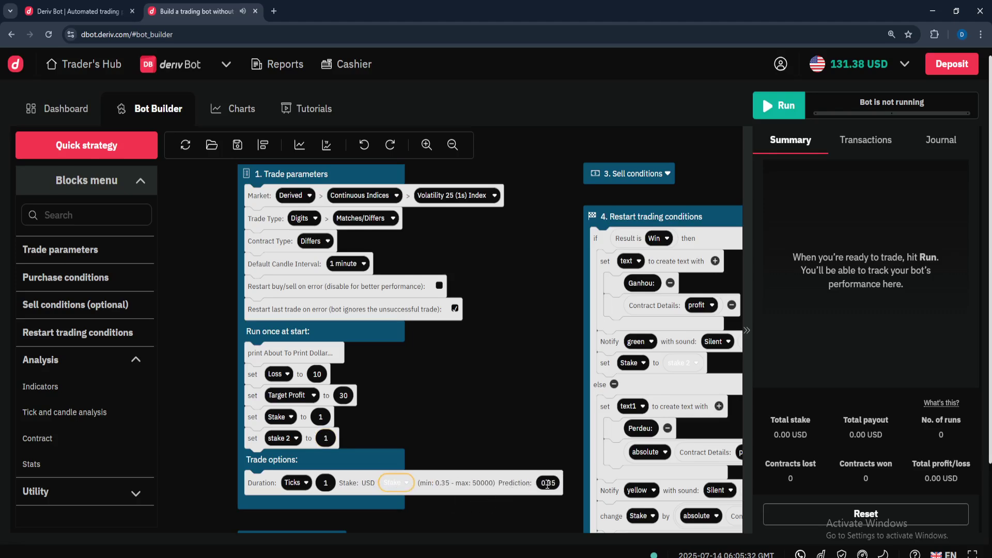
pyautogui.click(547, 484)
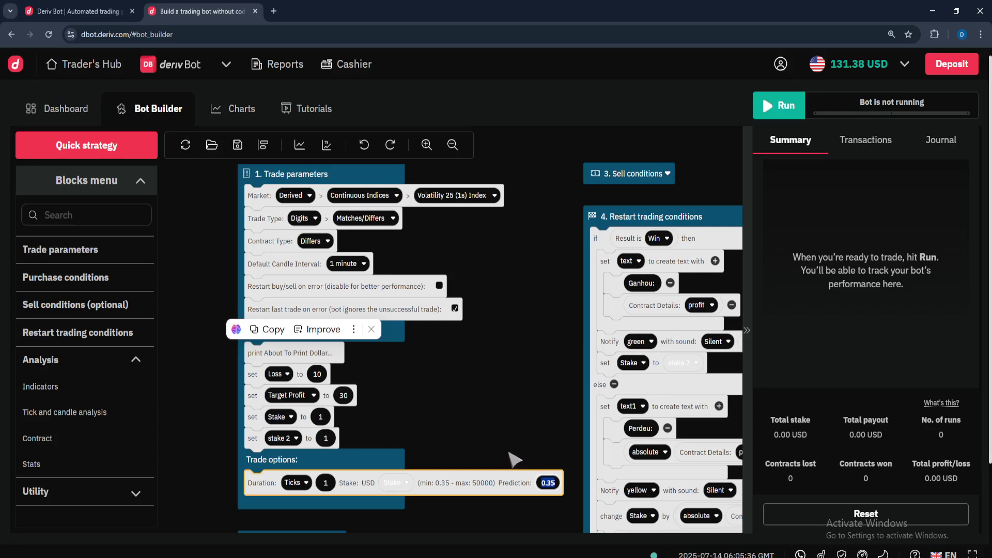
pyautogui.write('1')
pyautogui.click(535, 374)
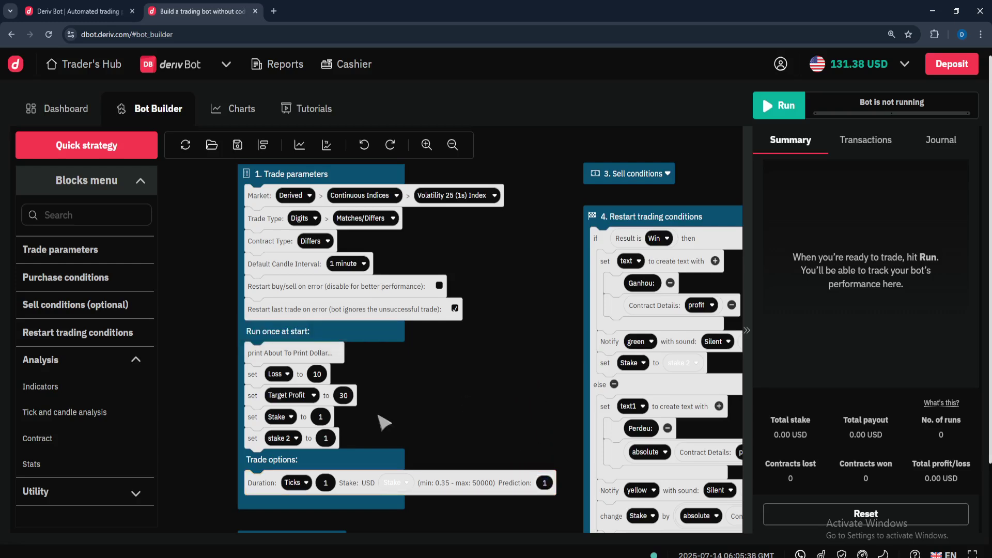
# Run the bot, accept its start message, display its transactions, and stop it after the first completed trade
pyautogui.click(774, 108)
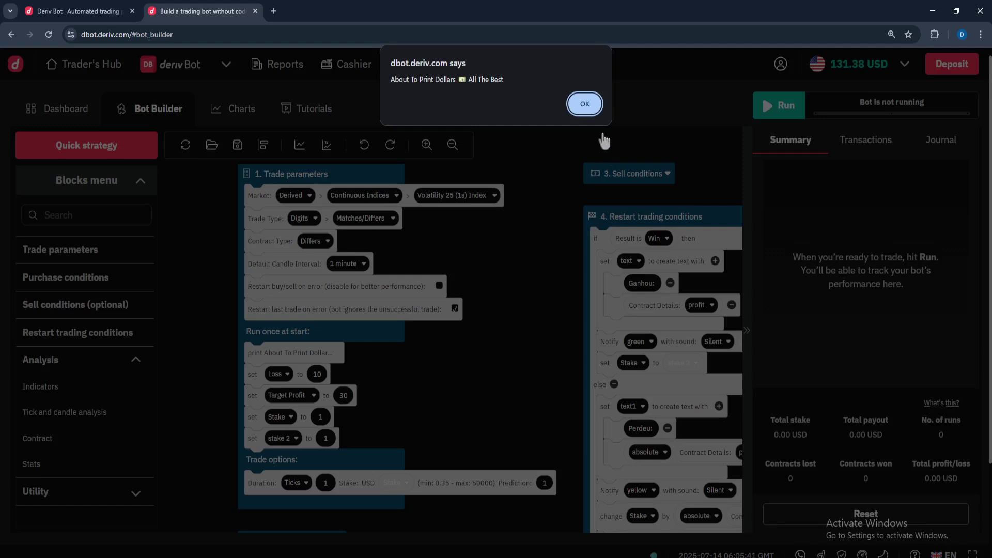
pyautogui.click(590, 113)
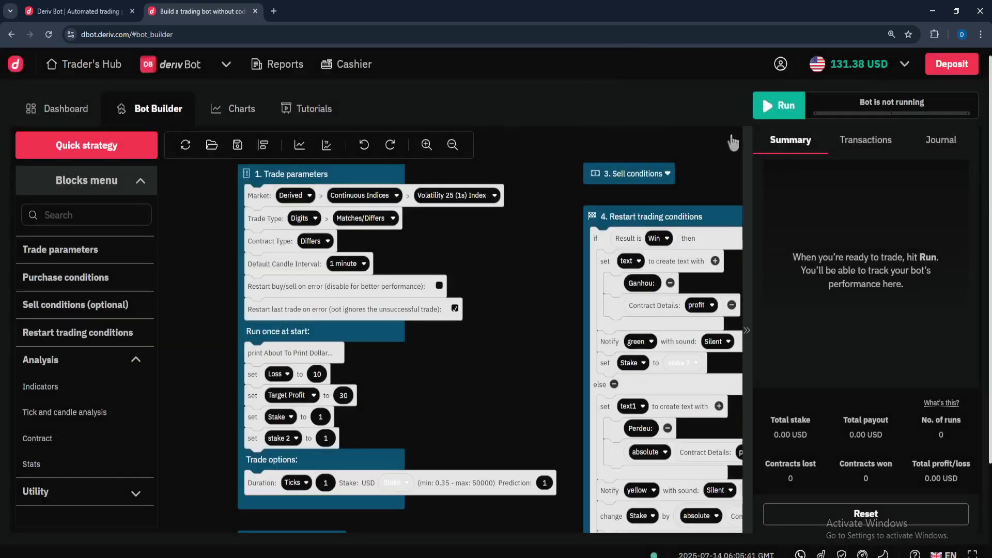
pyautogui.click(852, 142)
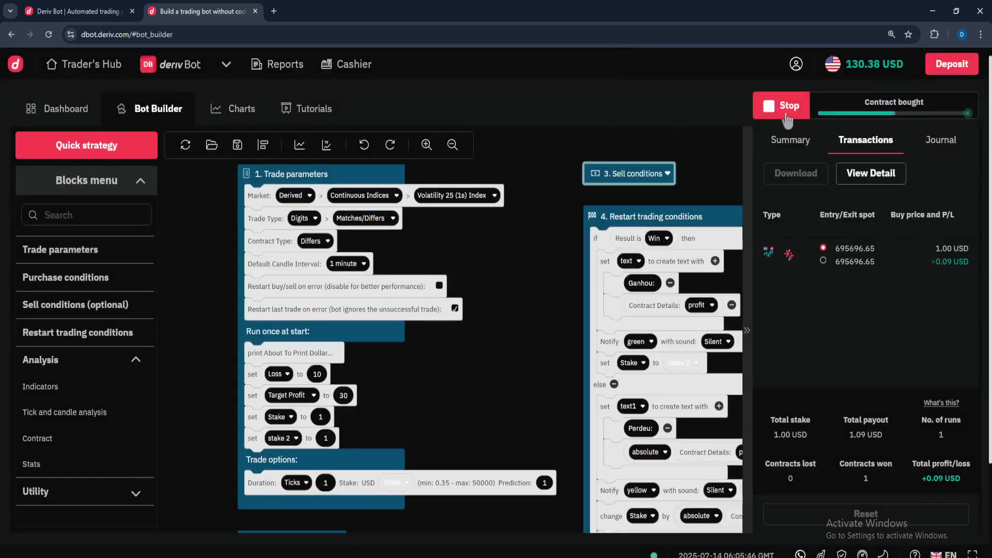
pyautogui.click(786, 118)
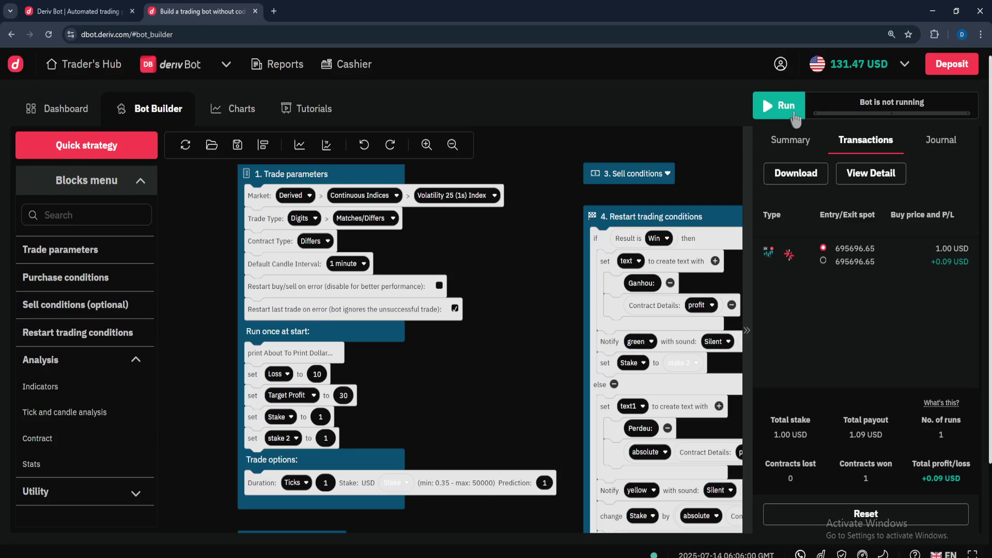
# Run the bot a second time, accepting its start message, and stop it after one more trade
pyautogui.click(797, 118)
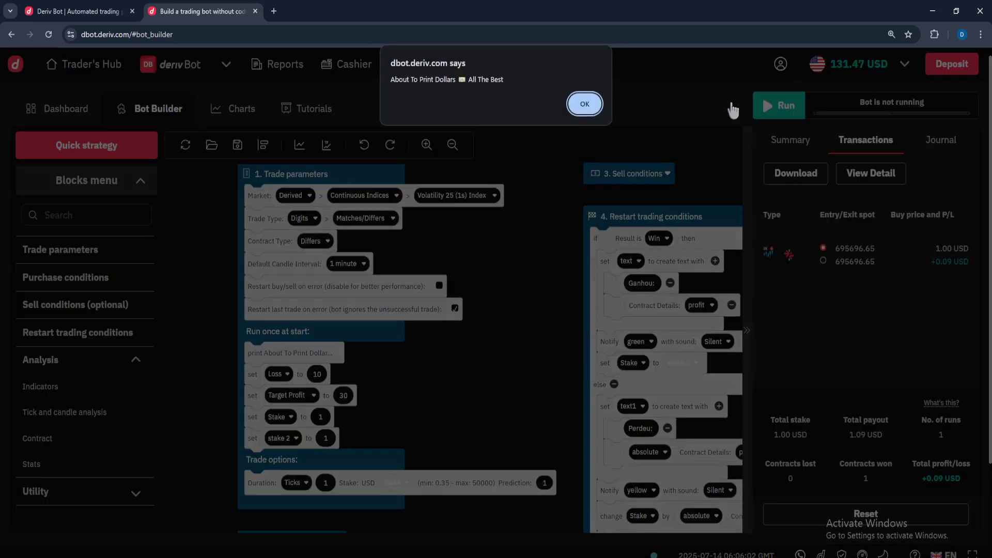
pyautogui.click(582, 104)
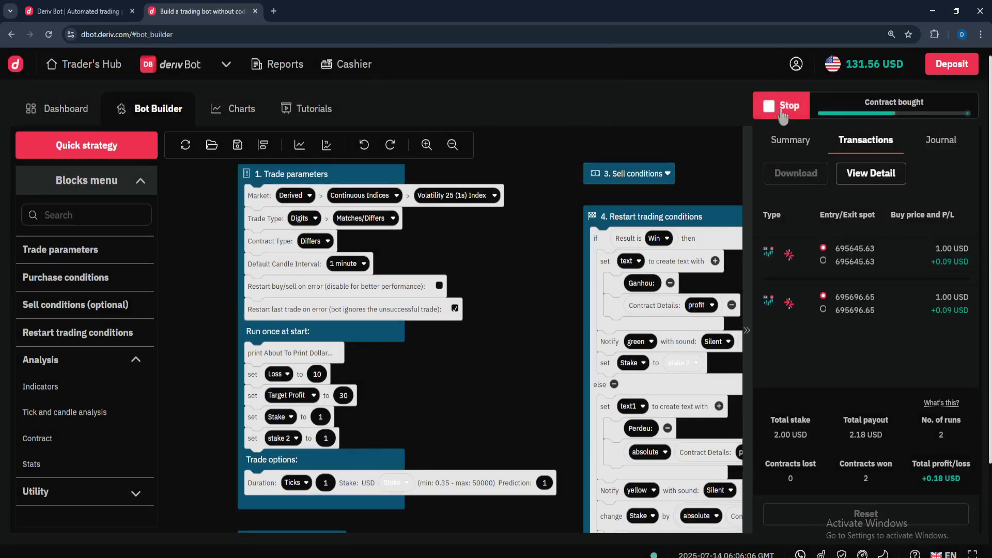
pyautogui.click(783, 115)
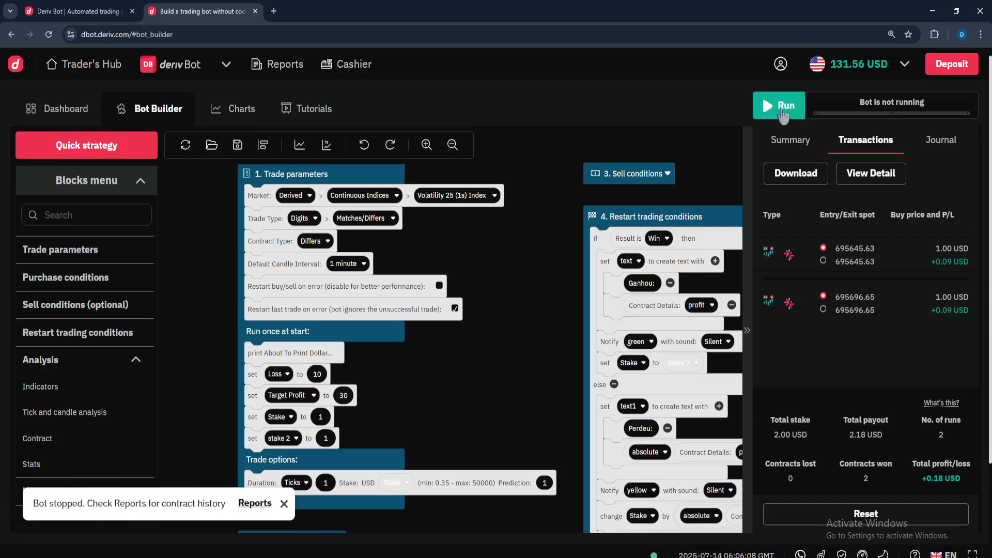